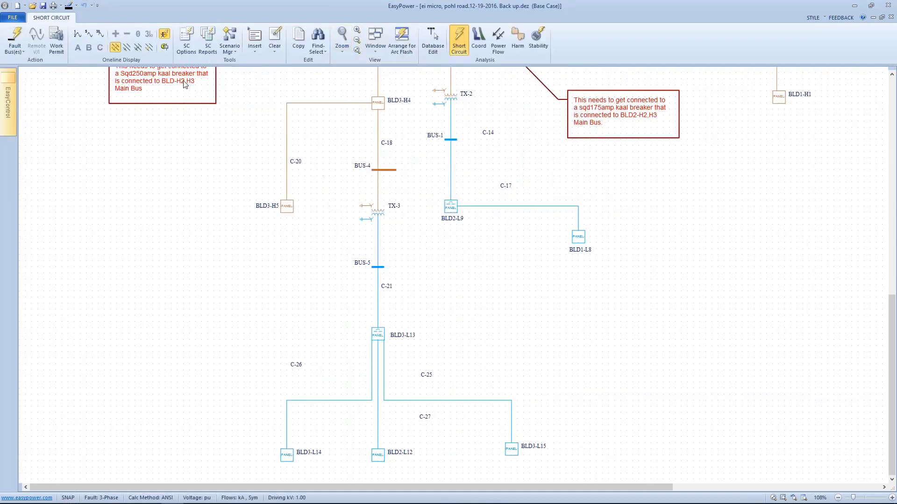
Calculate momentary short-circuit currents with all buses faulted and examine them around transformer TX-3 and panel BLD3-L13
{"action": "left_click", "coordinate": [79, 36]}
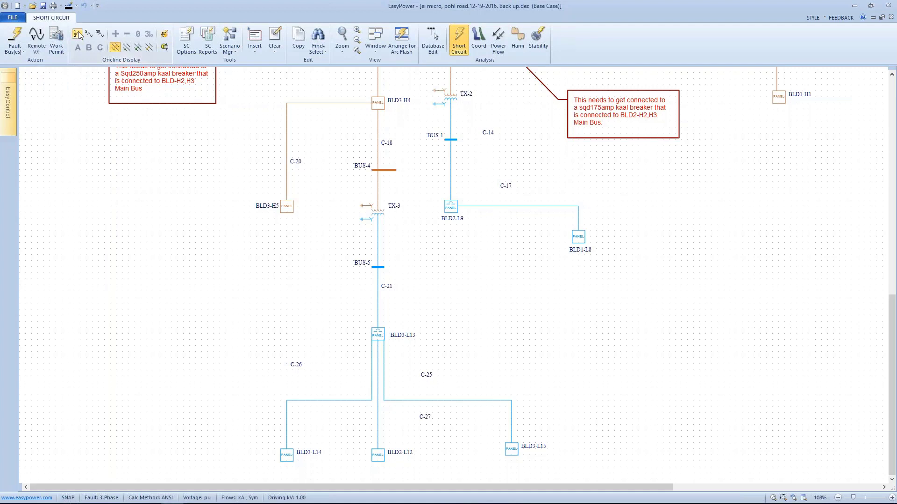
{"action": "left_click", "coordinate": [20, 39]}
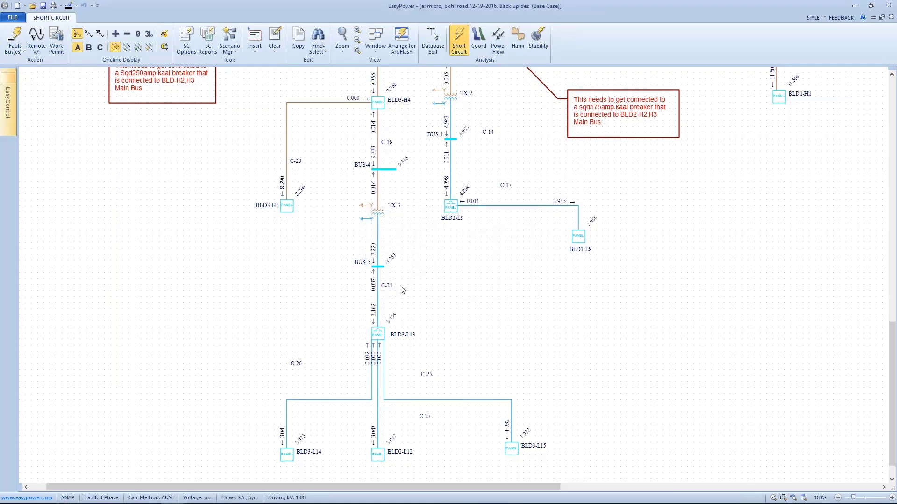
{"action": "scroll", "coordinate": [396, 290], "scroll_direction": "up", "scroll_amount": 3}
{"action": "left_click_drag", "start_coordinate": [389, 184], "coordinate": [389, 184]}
{"action": "left_click_drag", "start_coordinate": [365, 241], "coordinate": [377, 277]}
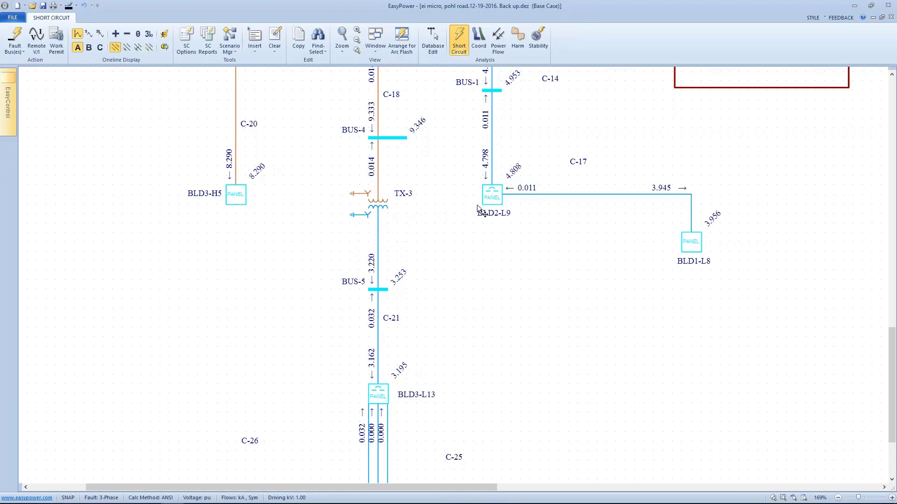
Display the arc flash hazard results on the one-line and inspect the panels fed from BLD3-L13
{"action": "left_click", "coordinate": [165, 35]}
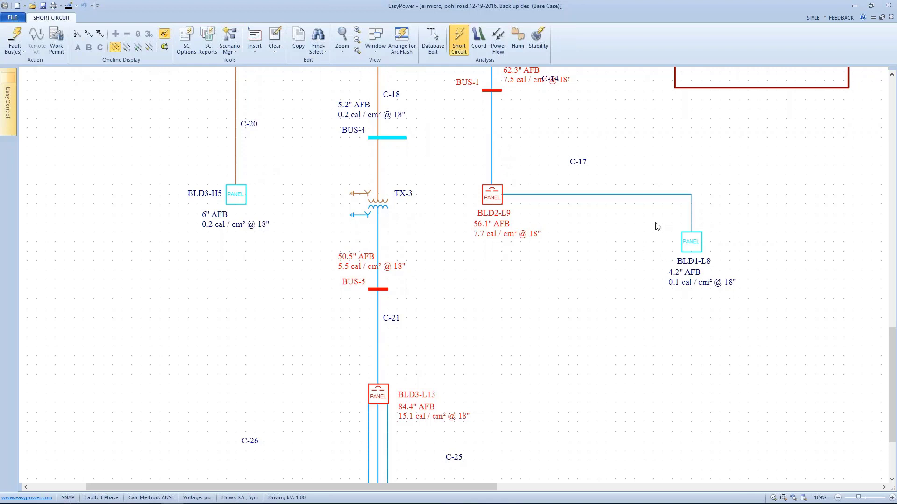
{"action": "left_click_drag", "start_coordinate": [528, 306], "coordinate": [540, 210]}
{"action": "left_click_drag", "start_coordinate": [527, 296], "coordinate": [519, 193]}
{"action": "left_click_drag", "start_coordinate": [595, 199], "coordinate": [593, 271]}
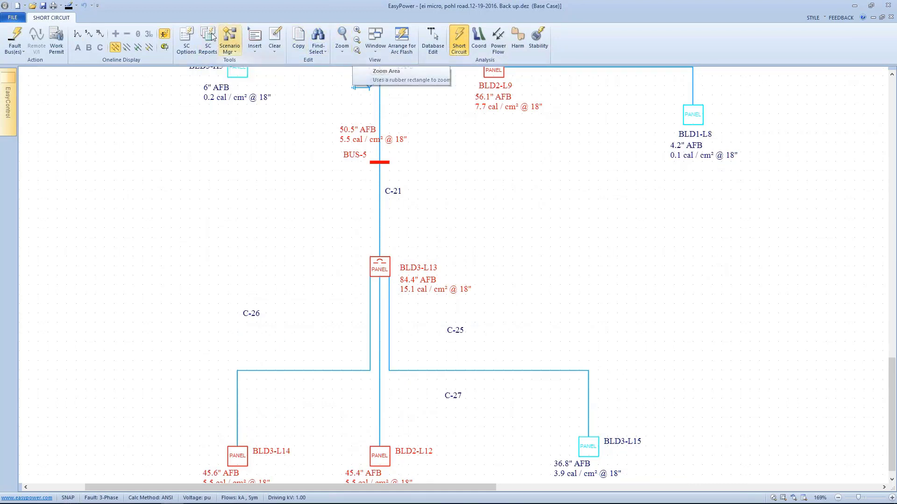
Set the maximum arc flash time for buses below 0.25 kV to 1000 seconds in the short circuit options
{"action": "left_click", "coordinate": [190, 39]}
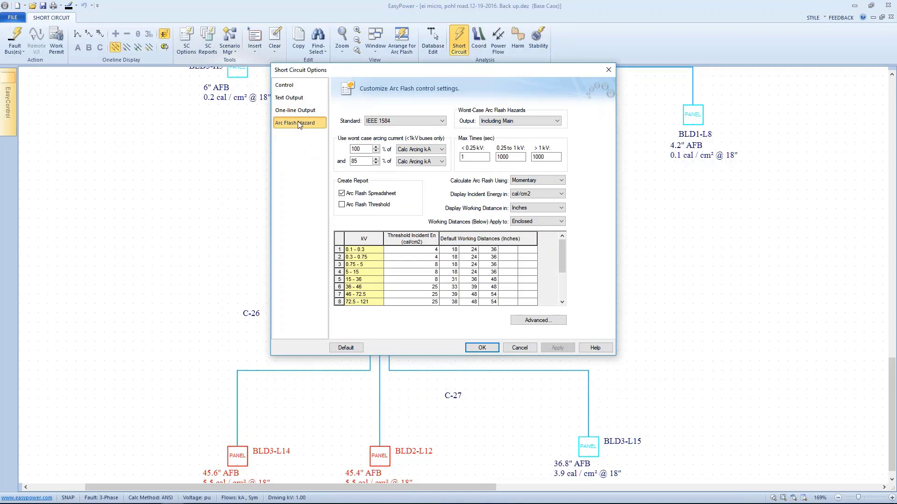
{"action": "left_click_drag", "start_coordinate": [486, 79], "coordinate": [683, 80]}
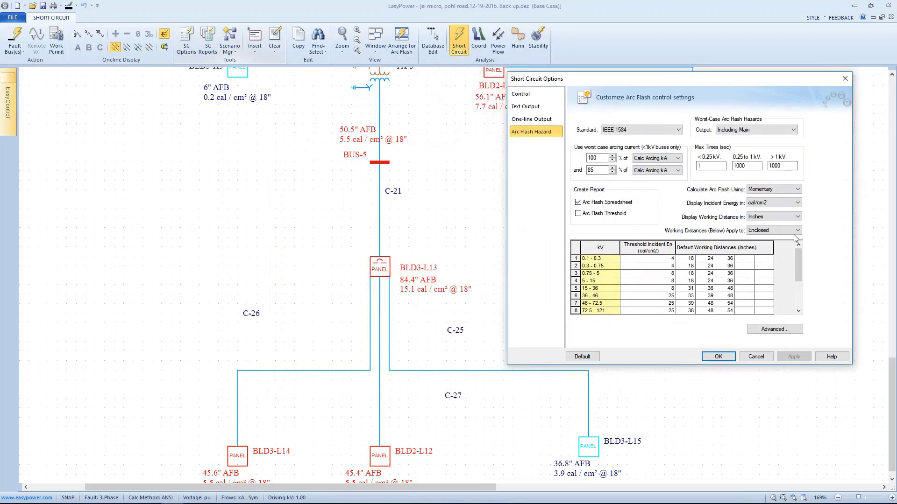
{"action": "double_click", "coordinate": [707, 166]}
{"action": "type", "text": "1000"}
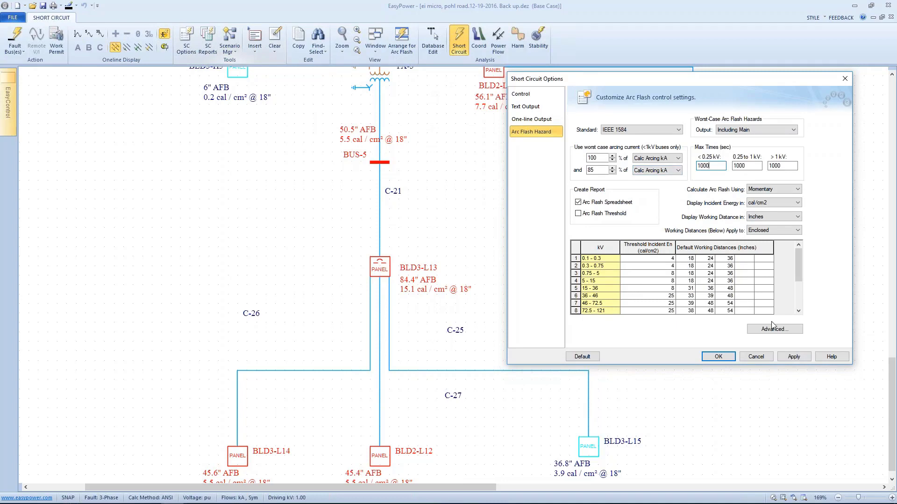
{"action": "left_click", "coordinate": [794, 356]}
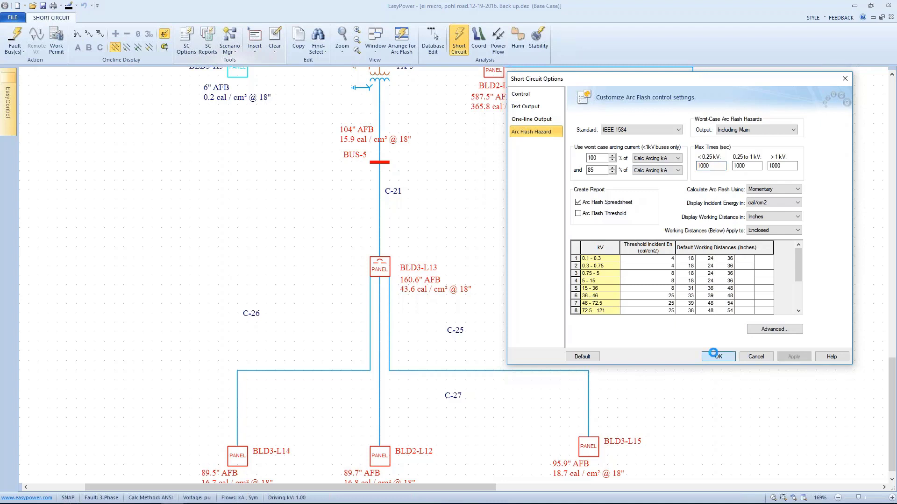
{"action": "left_click", "coordinate": [710, 355]}
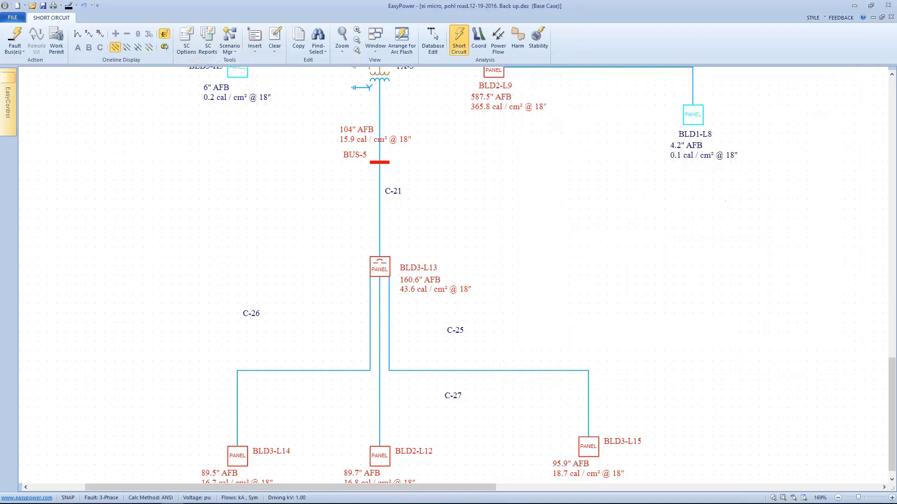
Review the low-voltage panels' recalculated arc flash results and arrange the one-line together with the arc flash hazard report
{"action": "left_click_drag", "start_coordinate": [626, 148], "coordinate": [637, 92]}
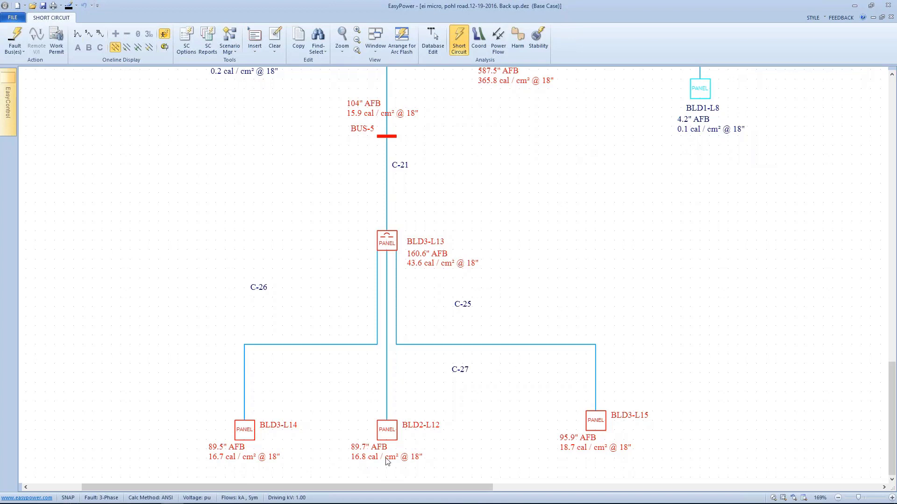
{"action": "left_click_drag", "start_coordinate": [604, 210], "coordinate": [603, 210]}
{"action": "scroll", "coordinate": [605, 214], "scroll_direction": "up", "scroll_amount": 3}
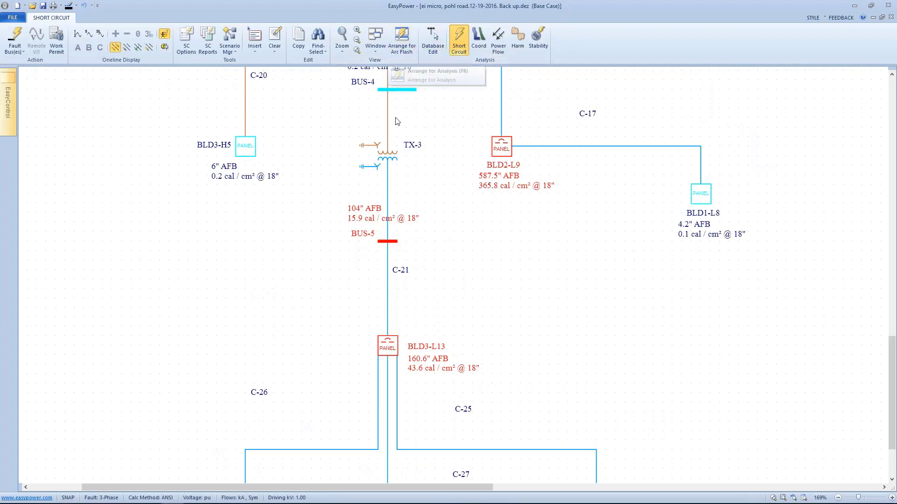
{"action": "left_click", "coordinate": [404, 43]}
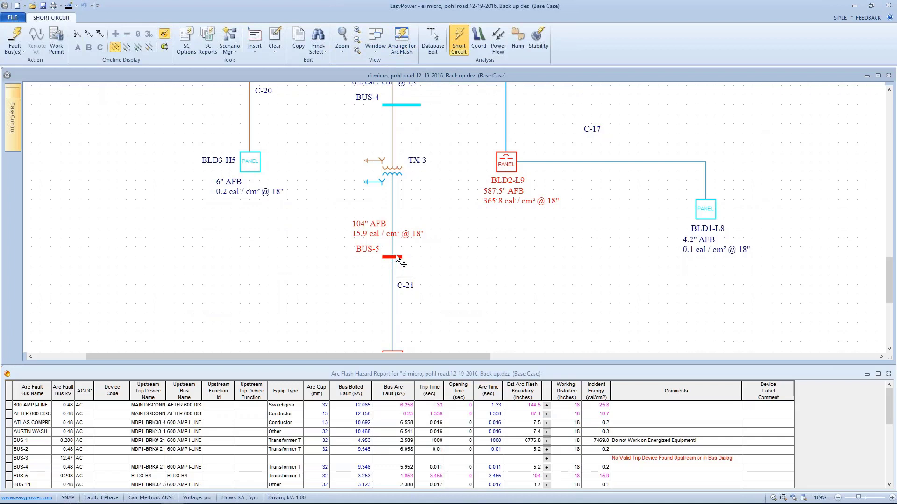
Run the arc flash calculation individually on panels BLD3-L13 and BLD2-L9 to examine their upstream trip devices and times
{"action": "left_click_drag", "start_coordinate": [409, 216], "coordinate": [416, 134]}
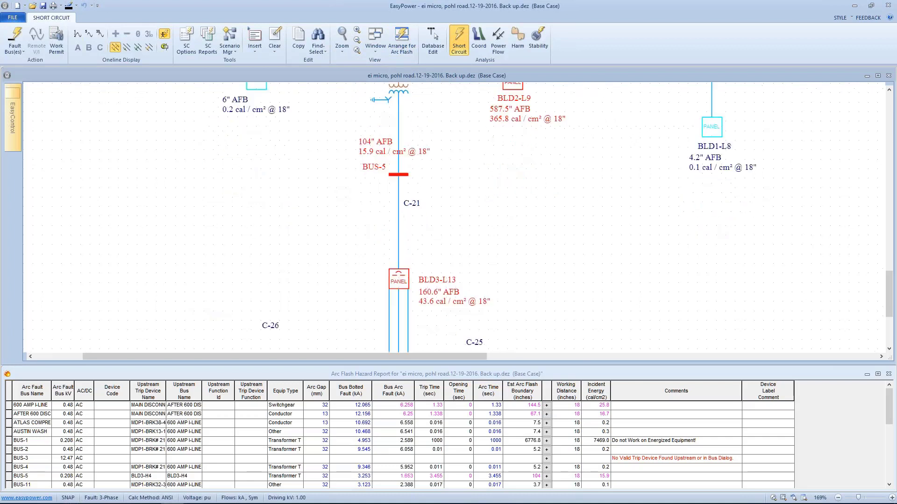
{"action": "left_click", "coordinate": [399, 275]}
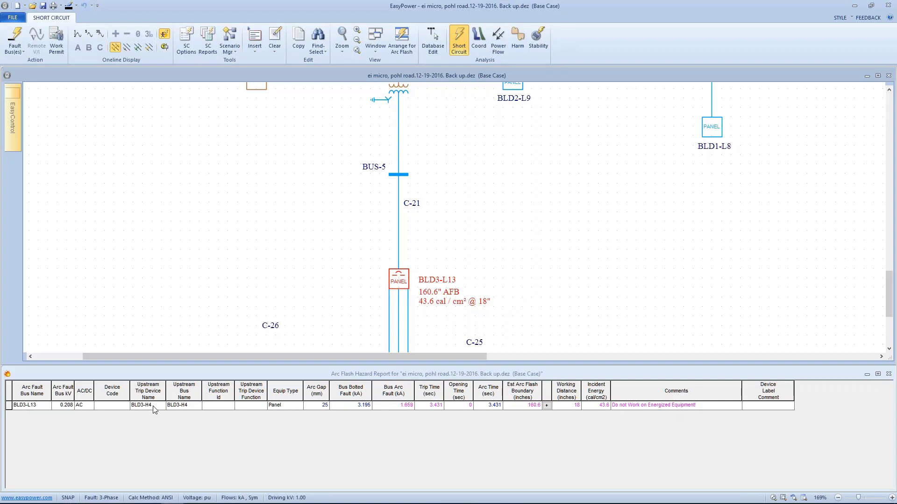
{"action": "left_click_drag", "start_coordinate": [439, 221], "coordinate": [458, 376]}
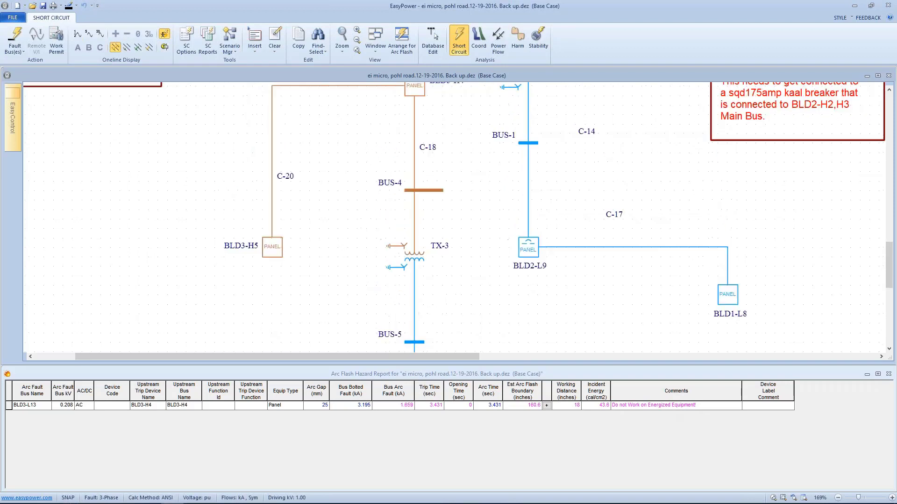
{"action": "left_click_drag", "start_coordinate": [430, 250], "coordinate": [454, 59]}
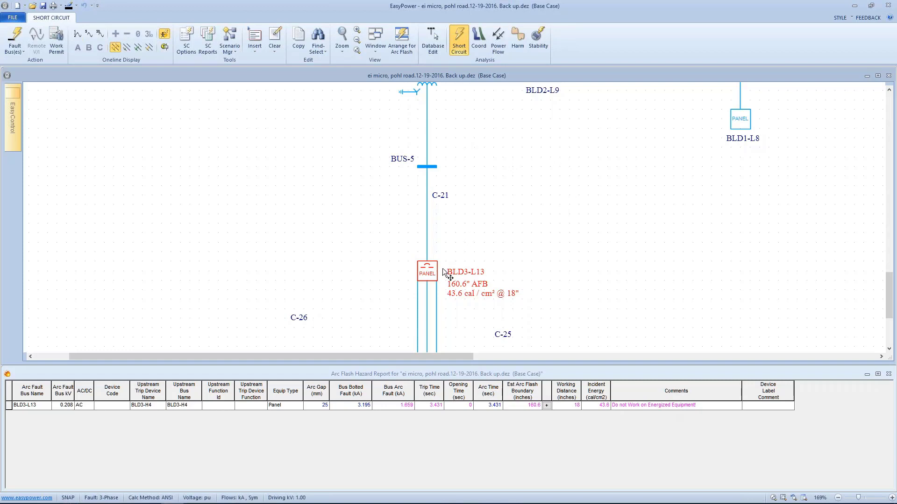
{"action": "left_click_drag", "start_coordinate": [542, 169], "coordinate": [517, 258]}
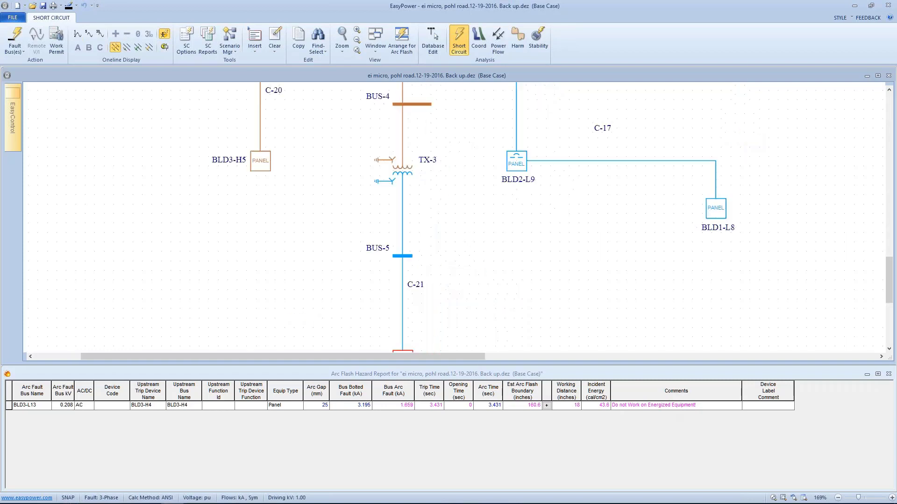
{"action": "left_click", "coordinate": [503, 183]}
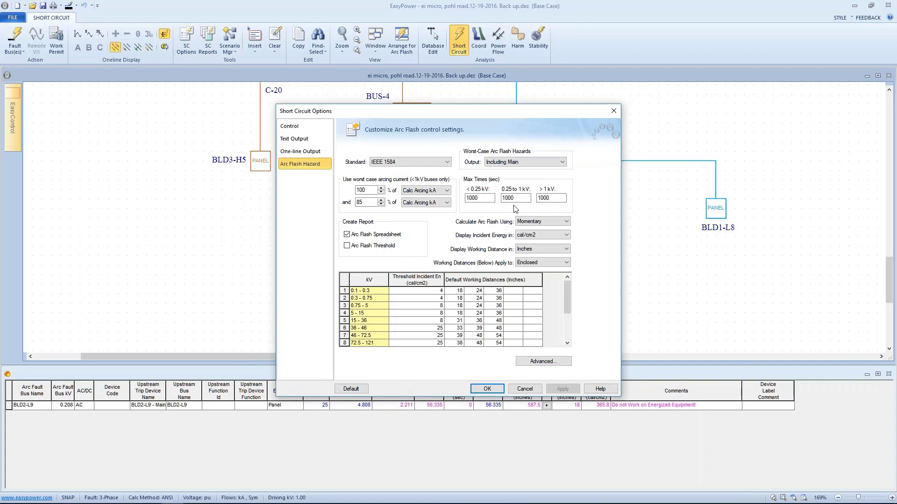
Set the maximum arc flash time for buses below 0.25 kV to 1 second in the short circuit options
{"action": "left_click_drag", "start_coordinate": [482, 198], "coordinate": [455, 199]}
{"action": "type", "text": "1"}
{"action": "left_click", "coordinate": [495, 386]}
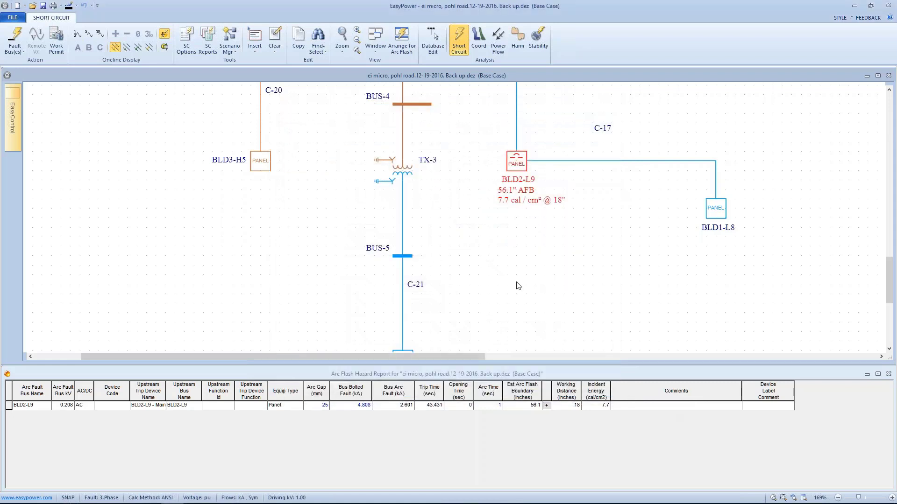
Run the arc flash calculation one by one on panels BLD3-L13, BLD2-L12, BLD3-L14 and BLD3-L15 to compare their report rows
{"action": "left_click_drag", "start_coordinate": [539, 241], "coordinate": [565, 137]}
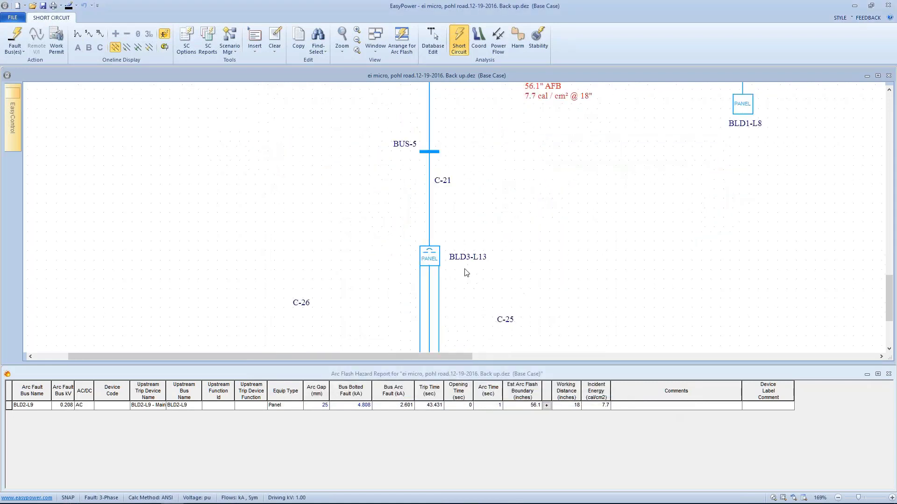
{"action": "left_click", "coordinate": [424, 257]}
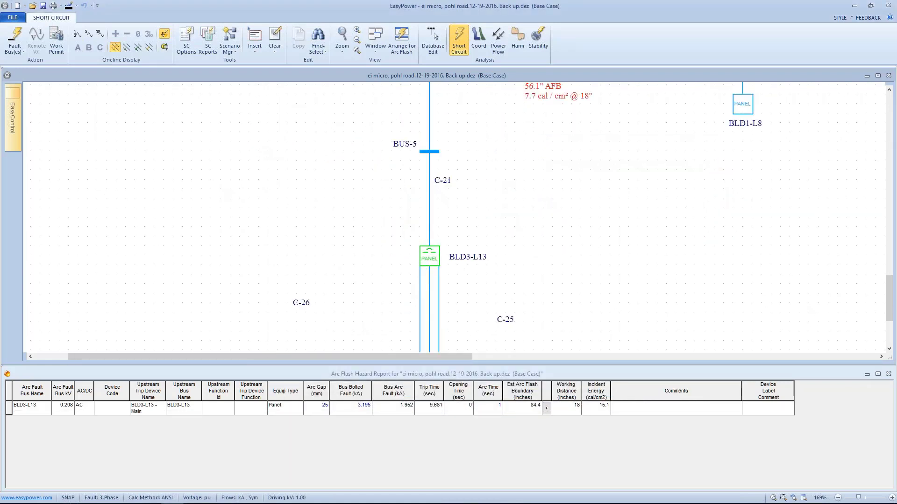
{"action": "left_click_drag", "start_coordinate": [465, 292], "coordinate": [443, 177]}
{"action": "left_click", "coordinate": [407, 327]}
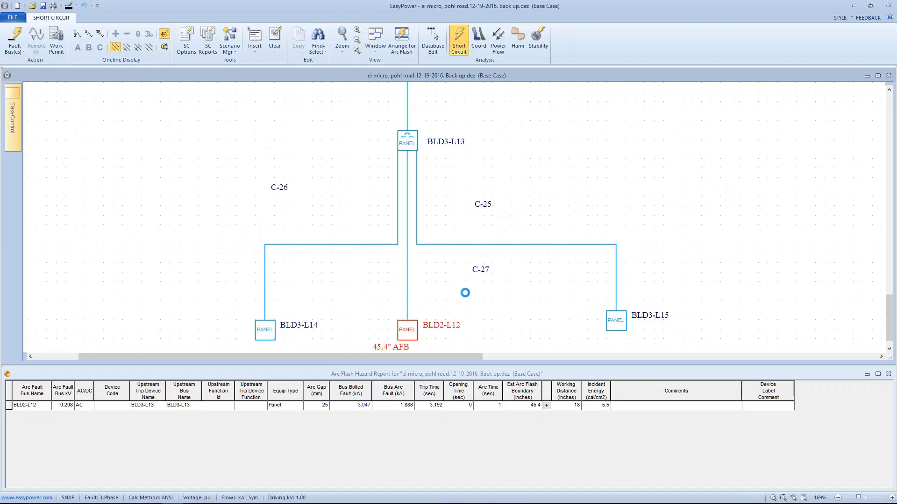
{"action": "scroll", "coordinate": [282, 273], "scroll_direction": "down", "scroll_amount": 3}
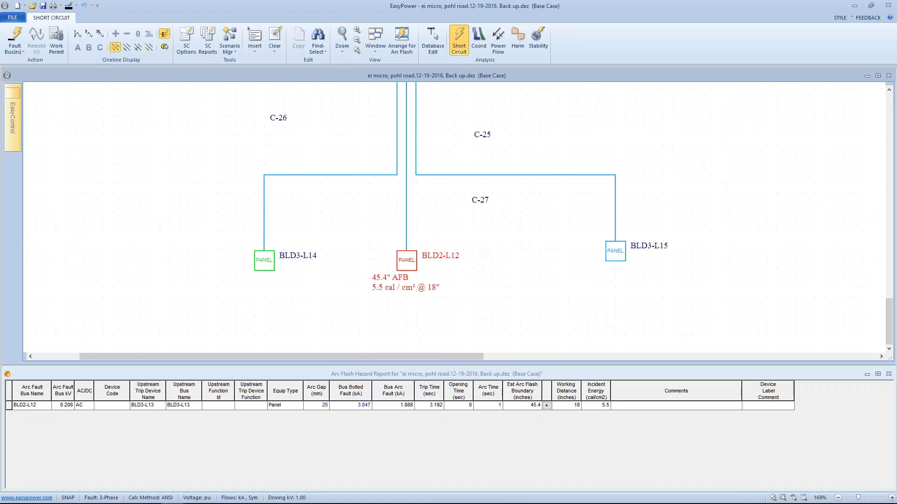
{"action": "left_click", "coordinate": [281, 258]}
{"action": "left_click", "coordinate": [613, 247]}
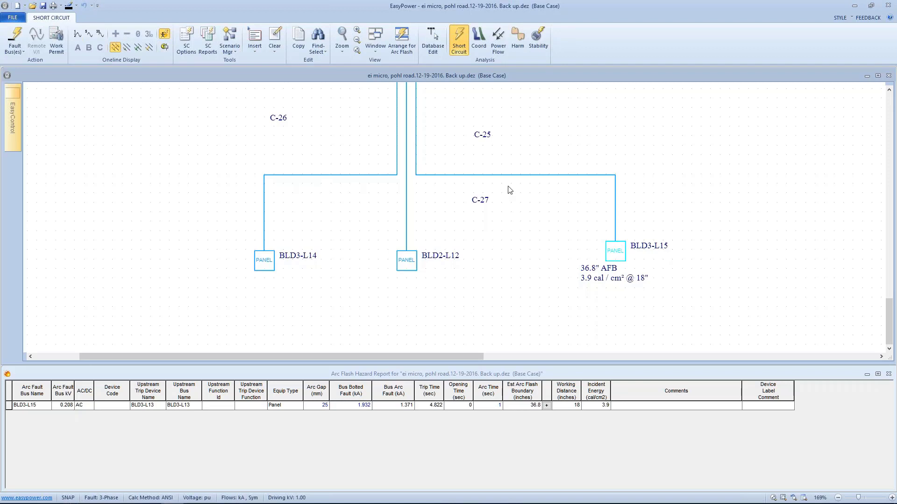
Switch to database editing and open the arc flash hazard settings of panel BLD2-L12
{"action": "left_click_drag", "start_coordinate": [513, 174], "coordinate": [509, 222]}
{"action": "scroll", "coordinate": [508, 221], "scroll_direction": "down", "scroll_amount": 1}
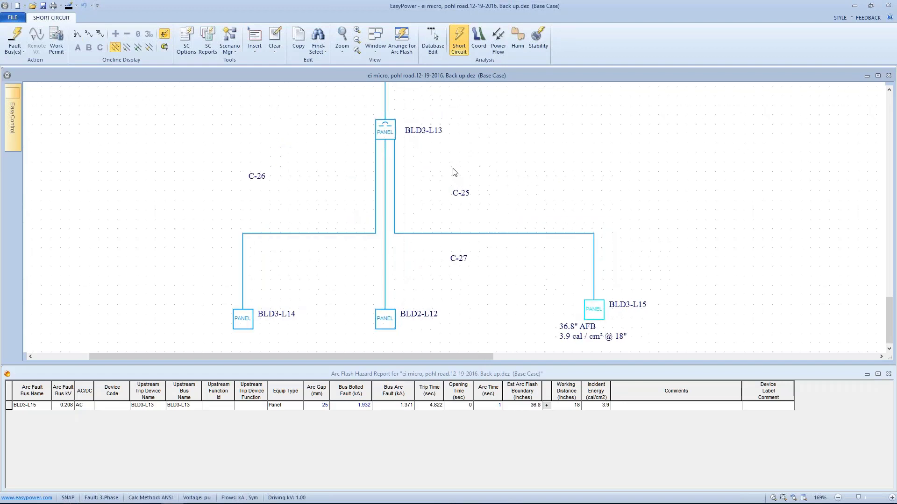
{"action": "scroll", "coordinate": [456, 174], "scroll_direction": "down", "scroll_amount": 2}
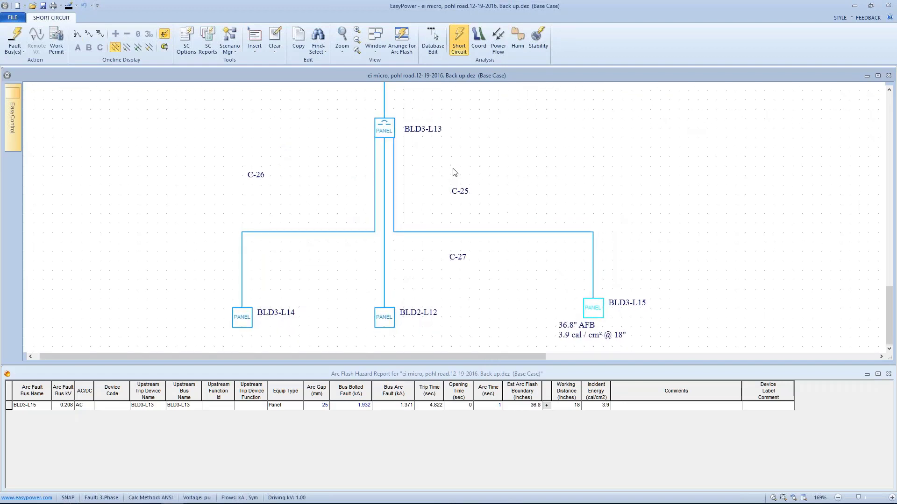
{"action": "left_click", "coordinate": [433, 39]}
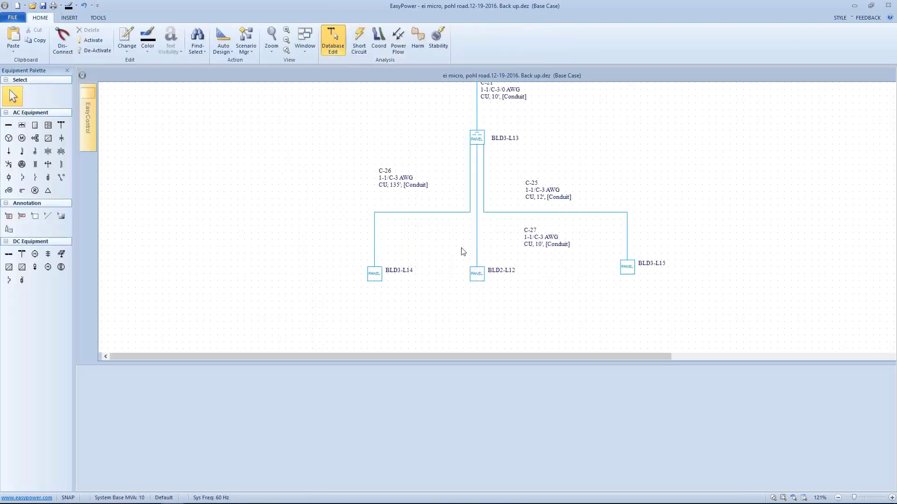
{"action": "double_click", "coordinate": [471, 267]}
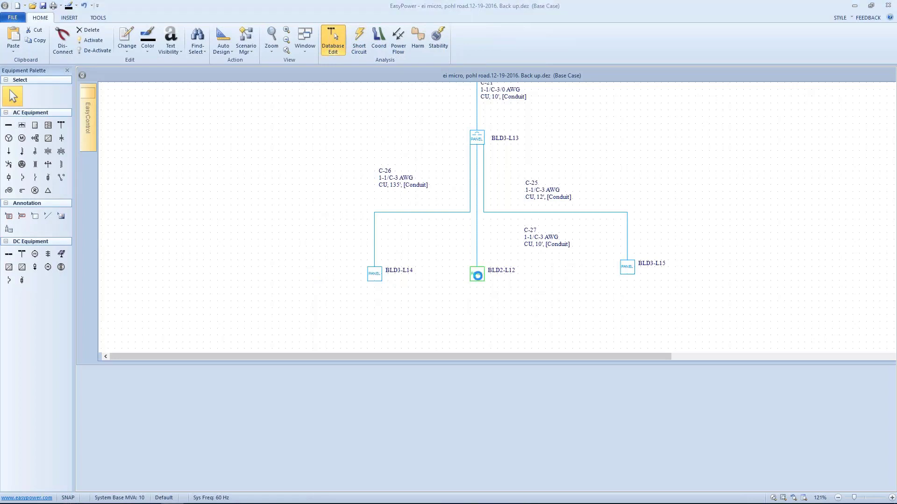
{"action": "left_click_drag", "start_coordinate": [390, 138], "coordinate": [422, 101]}
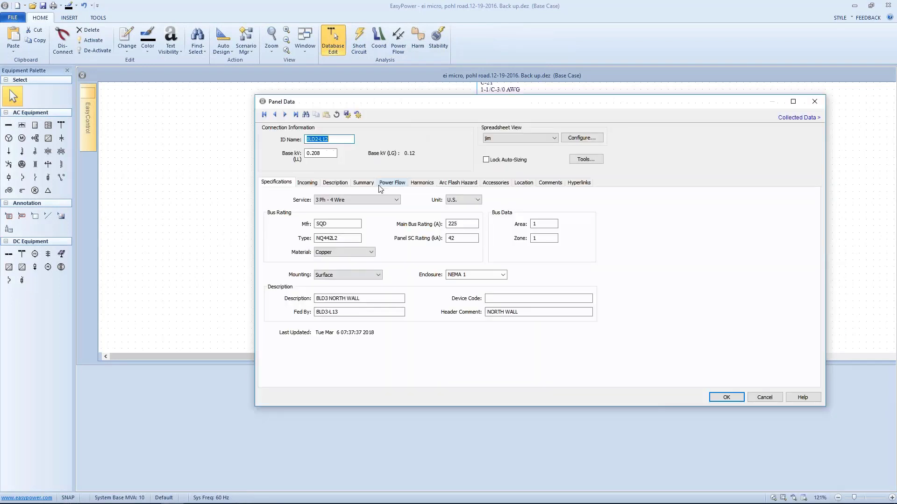
{"action": "left_click", "coordinate": [447, 184]}
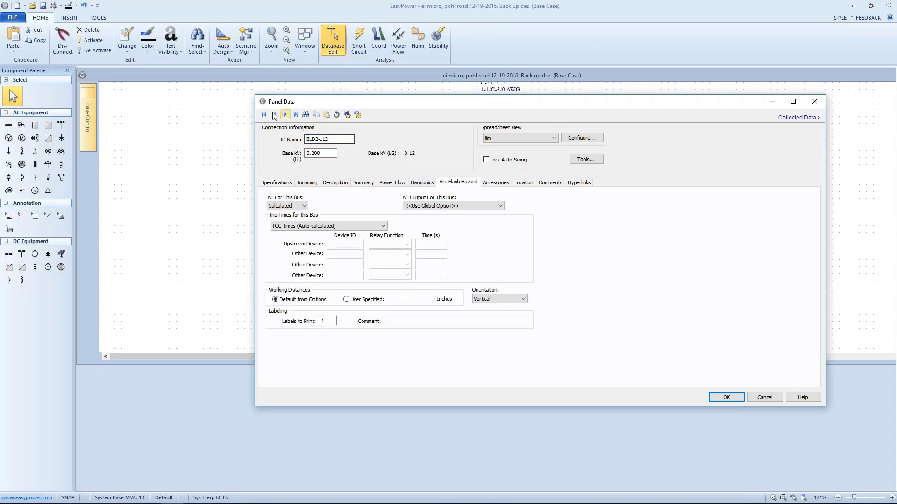
Set BLD2-L12's trip times to User-defined Times with an upstream device time of .75 seconds
{"action": "left_click", "coordinate": [361, 228]}
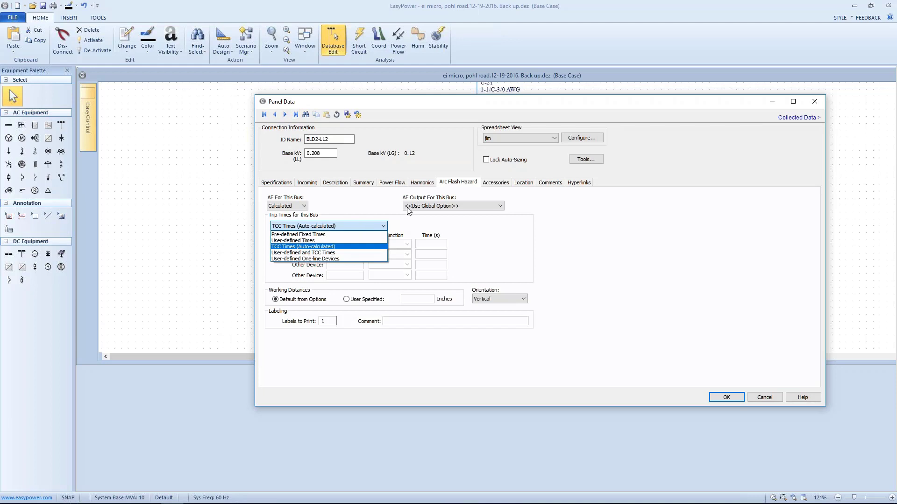
{"action": "left_click", "coordinate": [354, 226]}
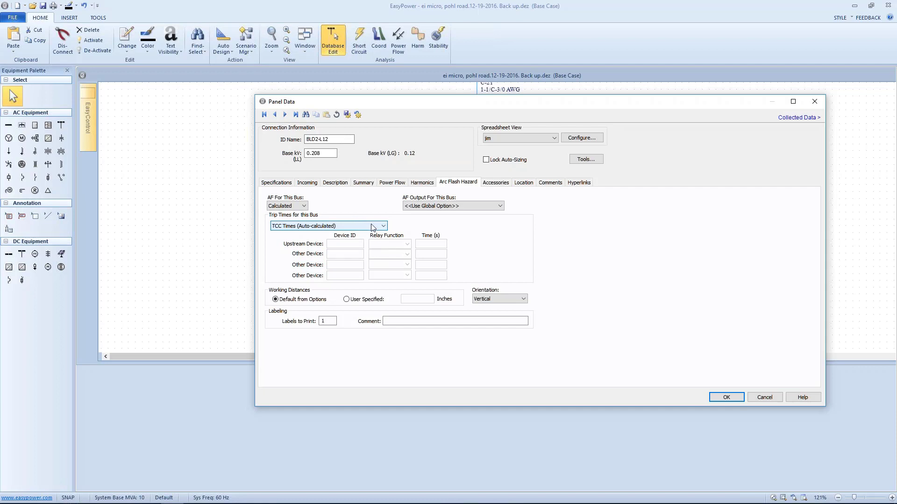
{"action": "left_click", "coordinate": [373, 228]}
{"action": "key", "text": "Up"}
{"action": "key", "text": "Up"}
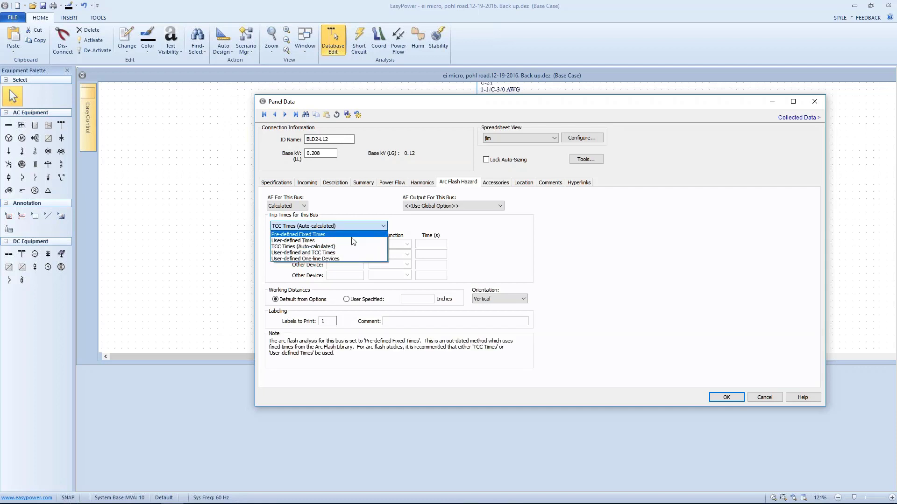
{"action": "left_click", "coordinate": [353, 241]}
{"action": "left_click", "coordinate": [429, 244]}
{"action": "type", "text": ".75"}
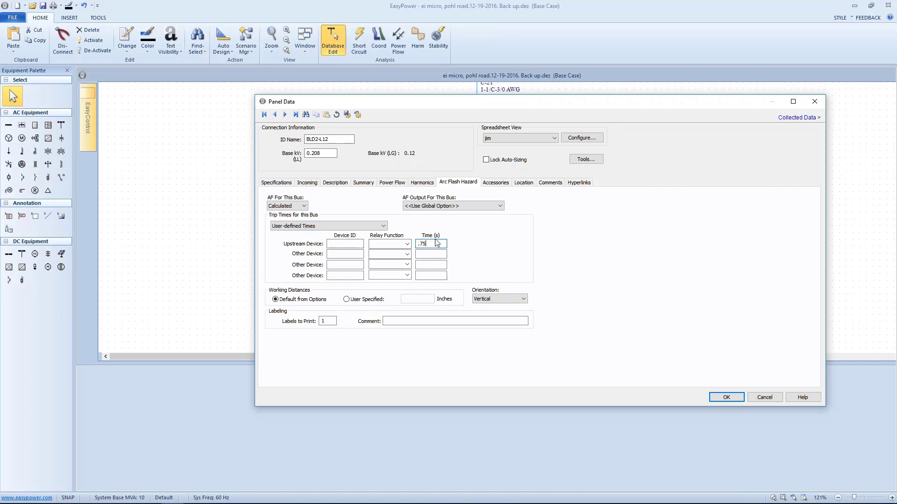
Apply BLD2-L12's user-defined trip time and run the arc flash calculation on that panel in short circuit analysis
{"action": "left_click_drag", "start_coordinate": [456, 111], "coordinate": [401, 114]}
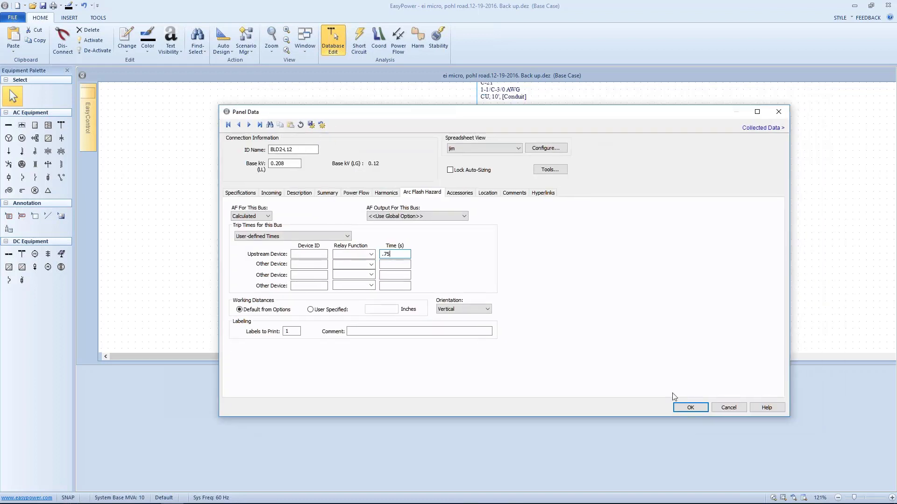
{"action": "left_click", "coordinate": [689, 407]}
{"action": "left_click", "coordinate": [358, 46]}
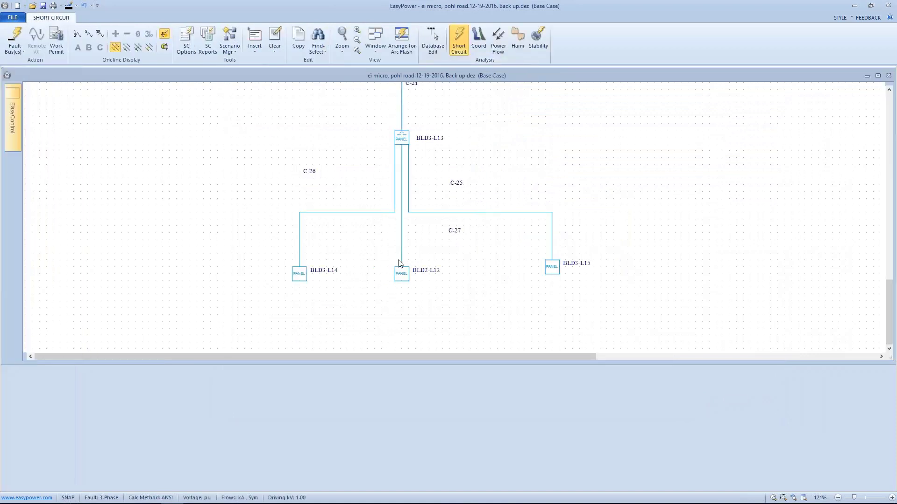
{"action": "left_click", "coordinate": [402, 274]}
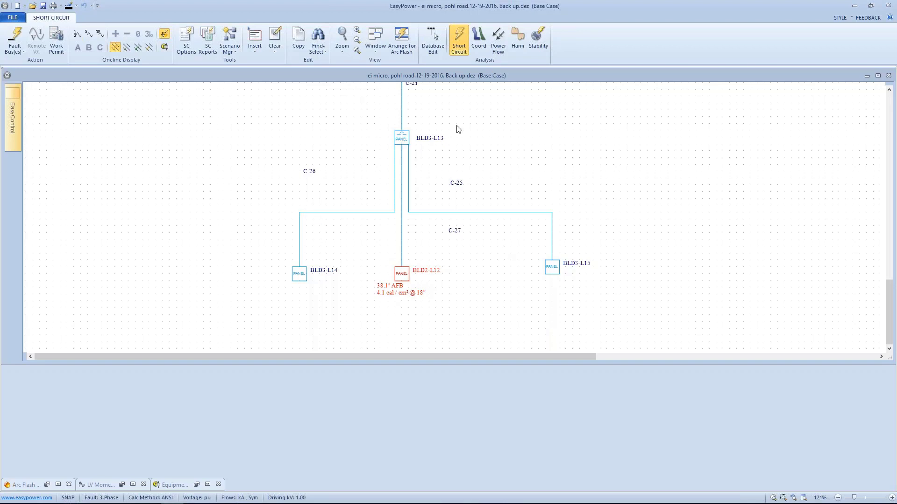
Return to database editing and open the arc flash hazard settings of panel BLD2-L12
{"action": "scroll", "coordinate": [452, 216], "scroll_direction": "up", "scroll_amount": 4}
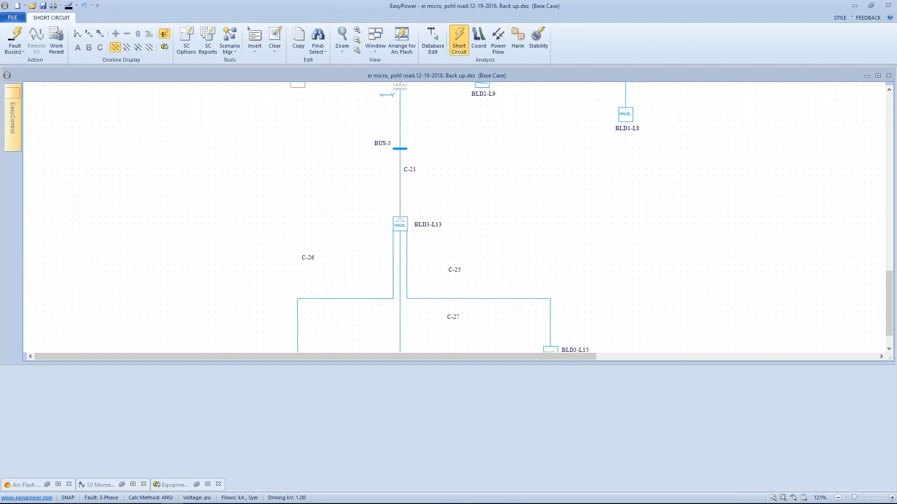
{"action": "scroll", "coordinate": [452, 216], "scroll_direction": "up", "scroll_amount": 3}
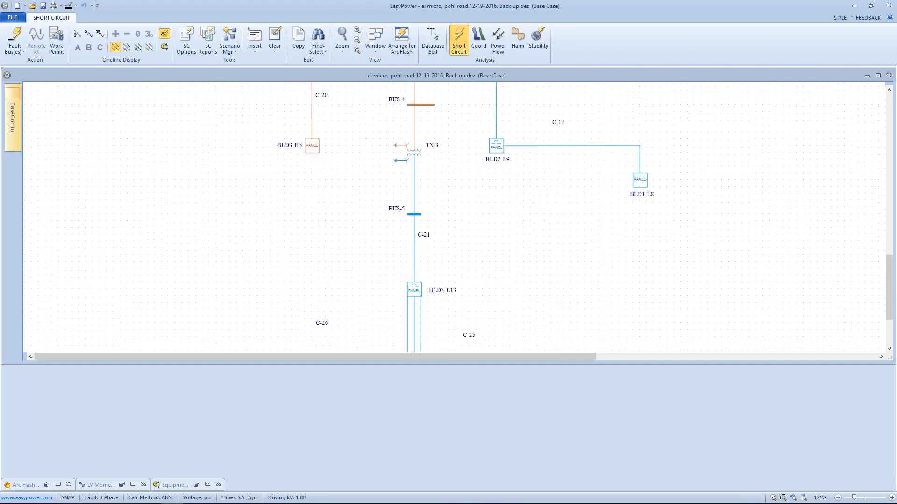
{"action": "left_click", "coordinate": [433, 37]}
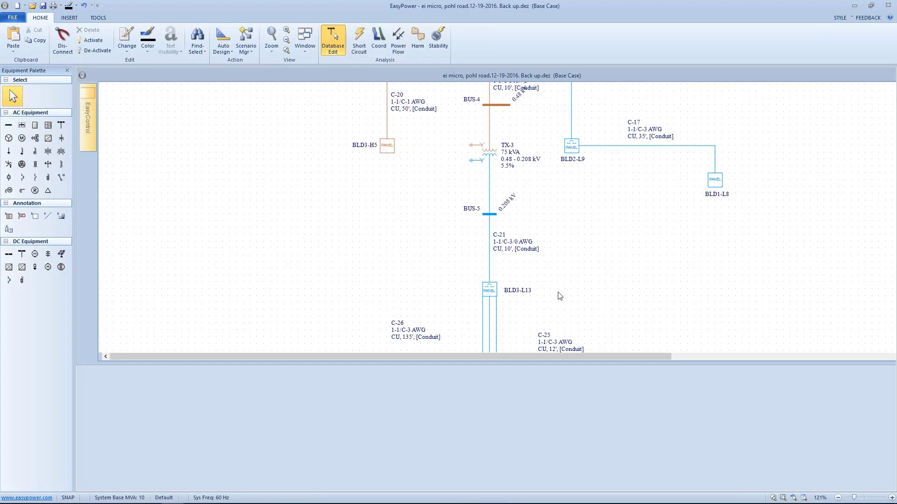
{"action": "left_click_drag", "start_coordinate": [545, 256], "coordinate": [490, 126]}
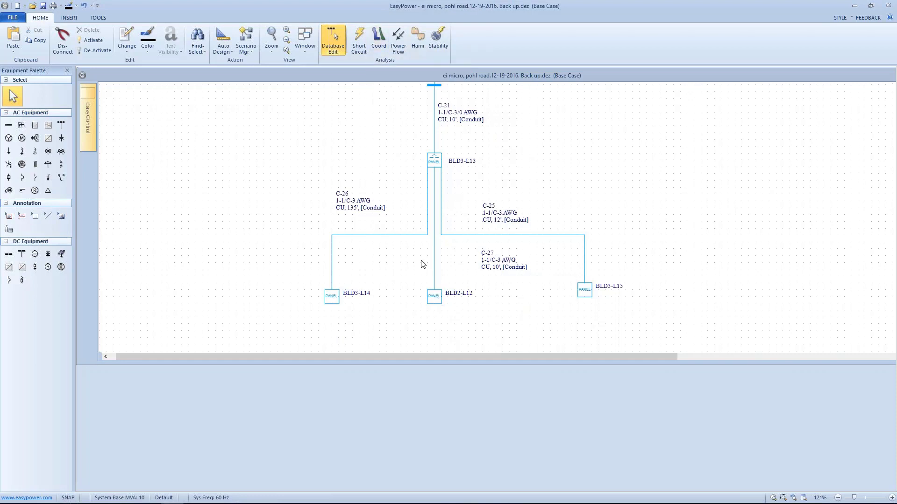
{"action": "left_click", "coordinate": [434, 295]}
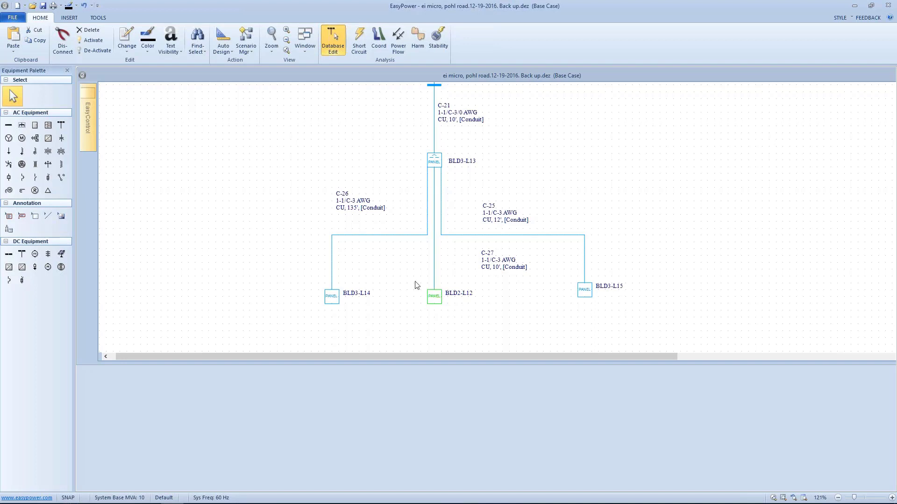
{"action": "double_click", "coordinate": [434, 296]}
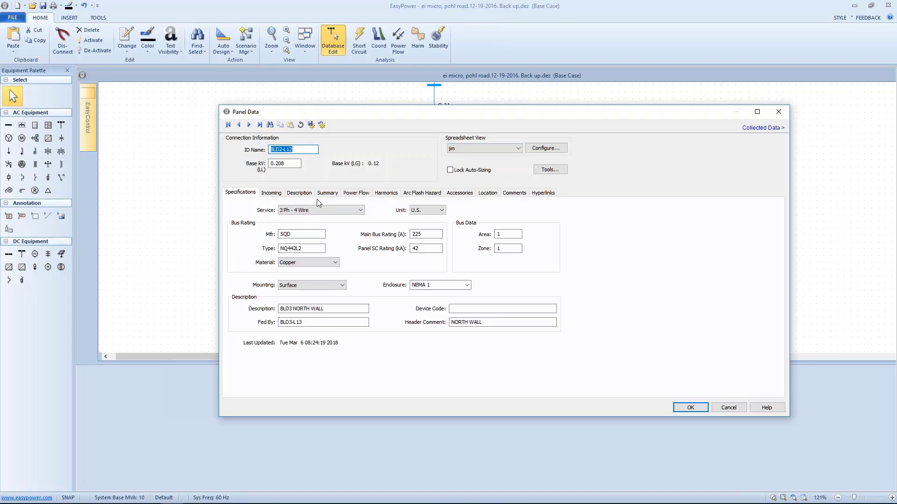
{"action": "left_click", "coordinate": [419, 194]}
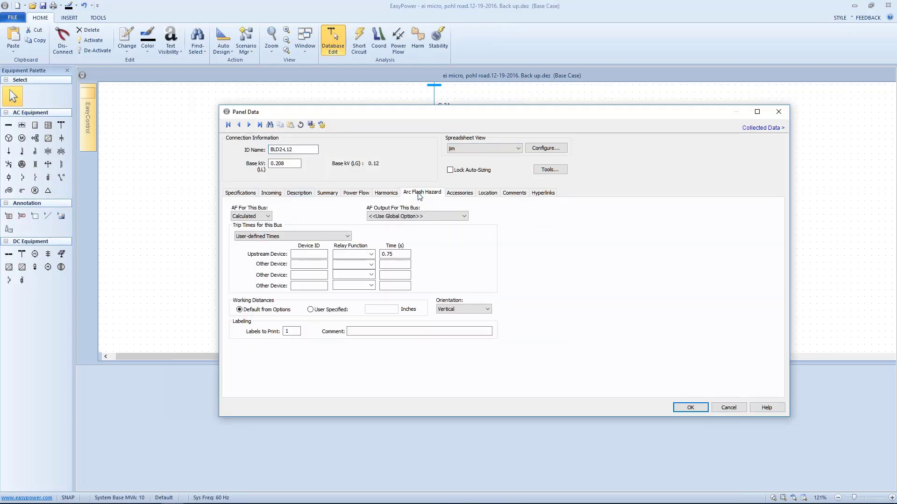
Force BLD2-L12's arc flash values to an incident energy of 1.2 cal/cm2 and an arc boundary of 18 inches
{"action": "left_click", "coordinate": [347, 235]}
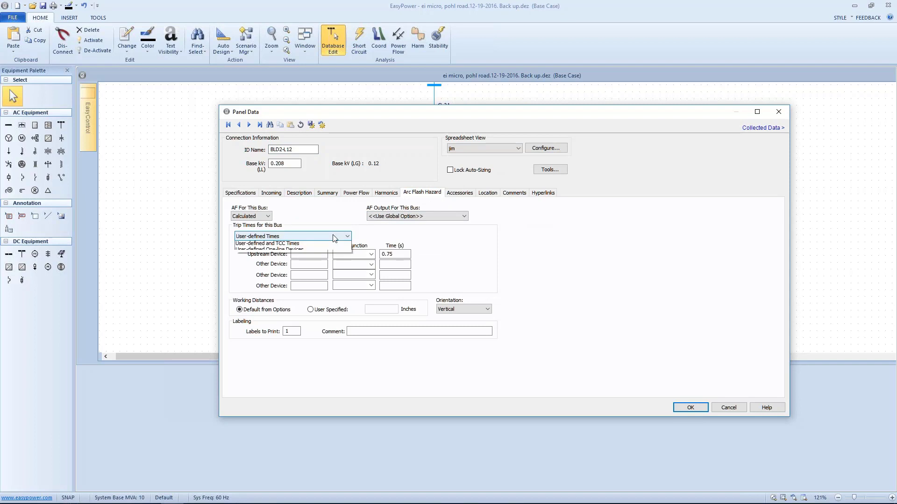
{"action": "left_click", "coordinate": [269, 218]}
{"action": "left_click", "coordinate": [269, 218]}
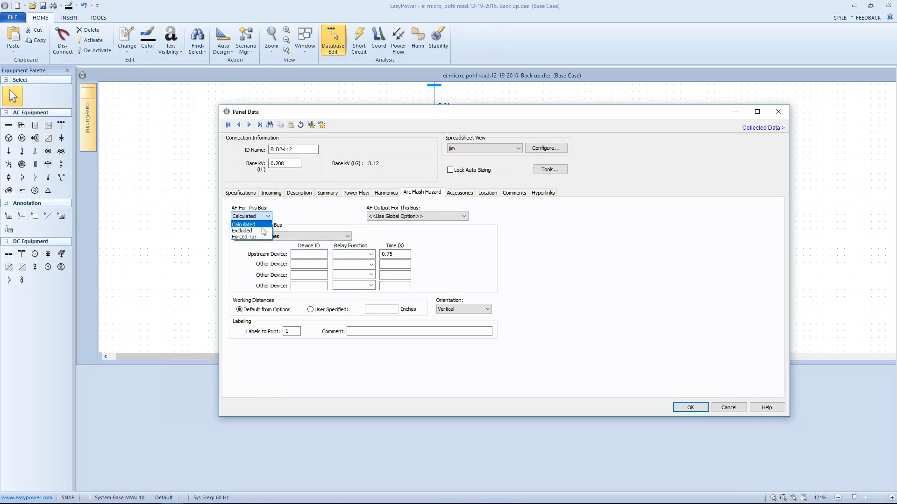
{"action": "left_click", "coordinate": [263, 236]}
{"action": "left_click", "coordinate": [299, 215]}
{"action": "type", "text": "1.2"}
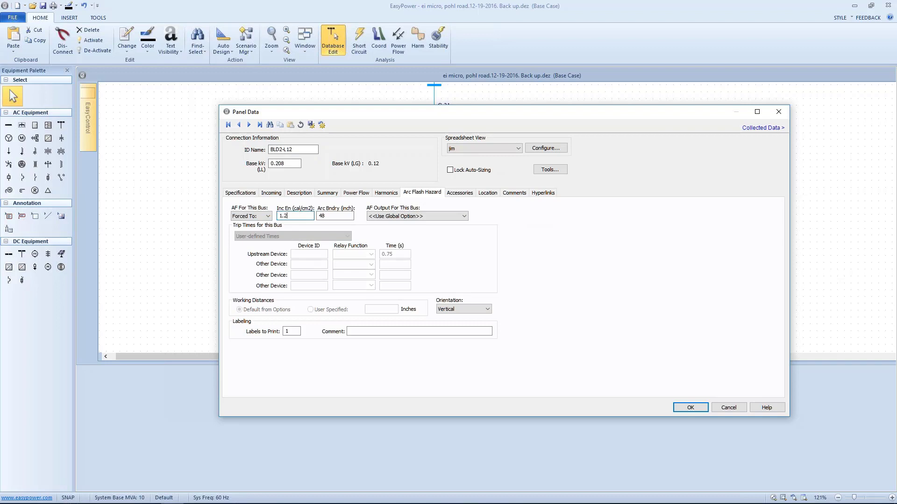
{"action": "left_click", "coordinate": [330, 215]}
{"action": "left_click", "coordinate": [334, 215]}
{"action": "left_click_drag", "start_coordinate": [326, 215], "coordinate": [319, 216]}
{"action": "type", "text": "18"}
{"action": "left_click", "coordinate": [676, 404]}
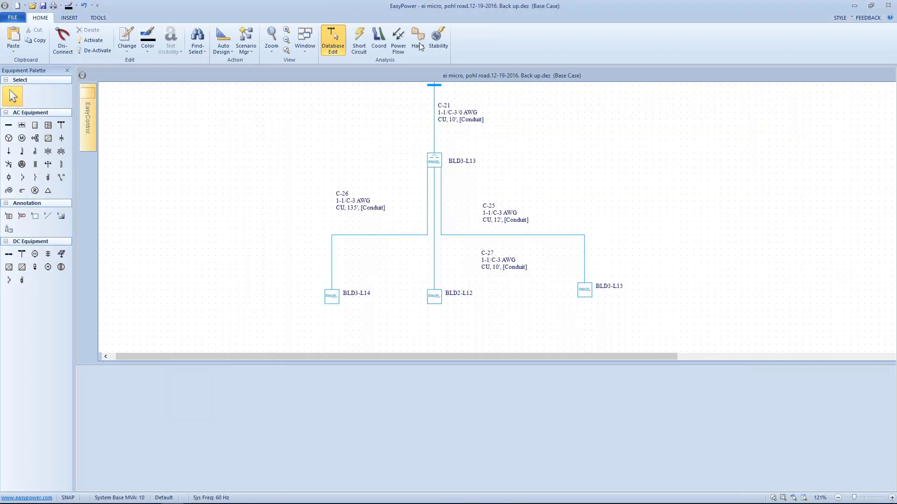
Check BLD2-L12's arc flash result in short circuit analysis and reopen its panel data in database editing
{"action": "left_click", "coordinate": [359, 40]}
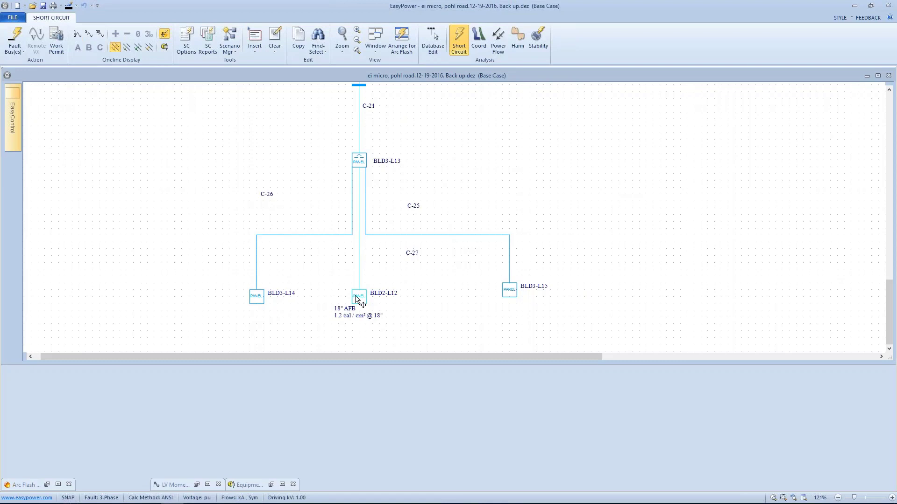
{"action": "left_click", "coordinate": [432, 41]}
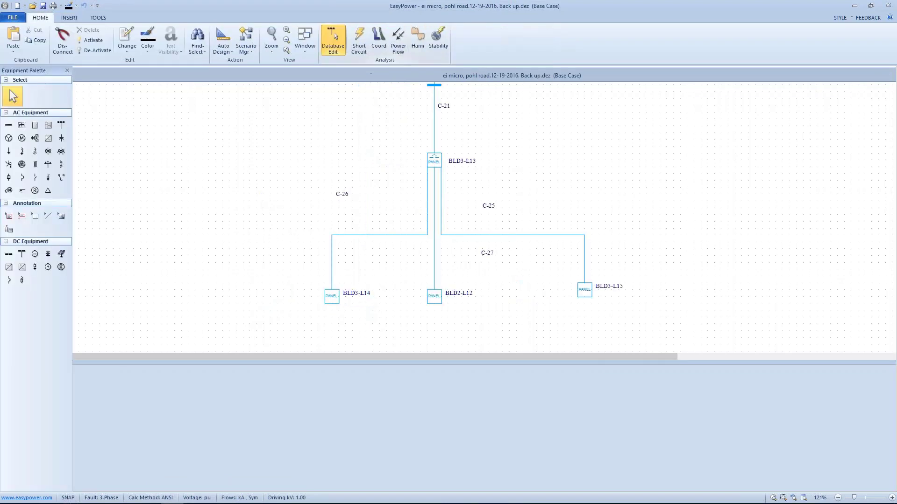
{"action": "left_click", "coordinate": [434, 293]}
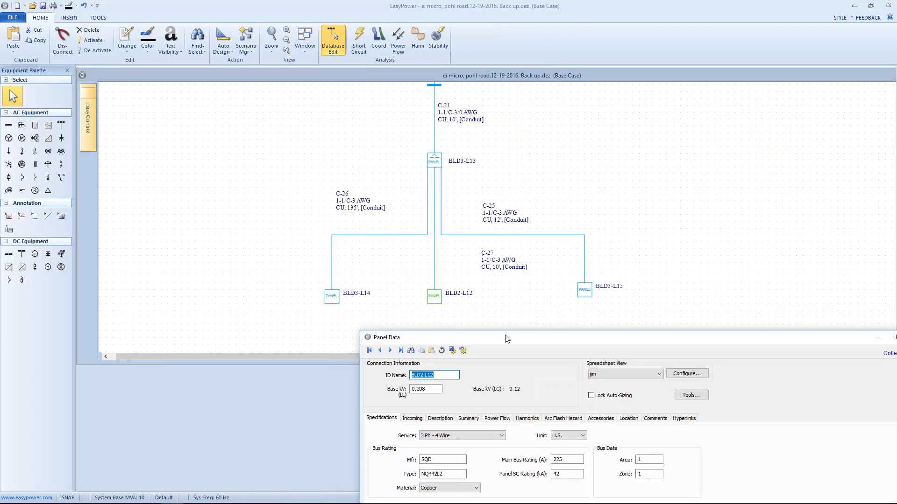
{"action": "left_click_drag", "start_coordinate": [508, 338], "coordinate": [453, 322]}
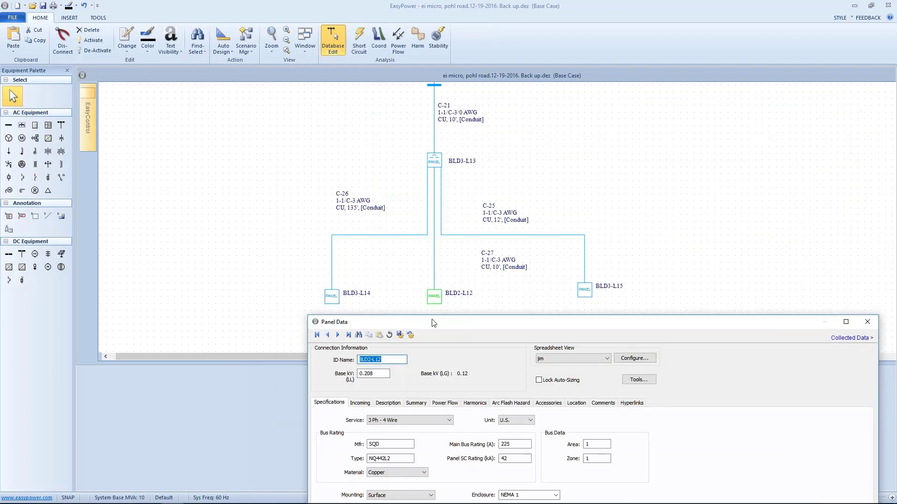
{"action": "left_click_drag", "start_coordinate": [434, 324], "coordinate": [402, 124]}
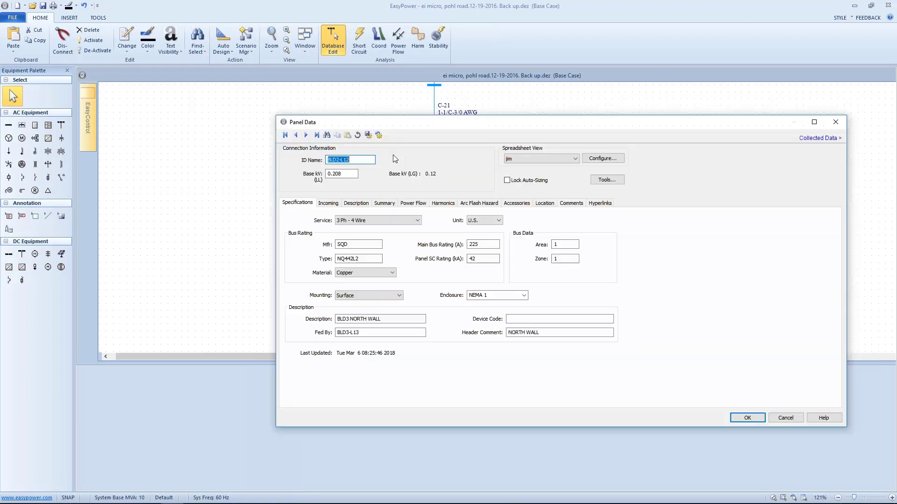
Add the comment "arc flash hazard min based 1584" to panel BLD2-L12 and apply it
{"action": "left_click", "coordinate": [571, 204]}
{"action": "left_click", "coordinate": [318, 239]}
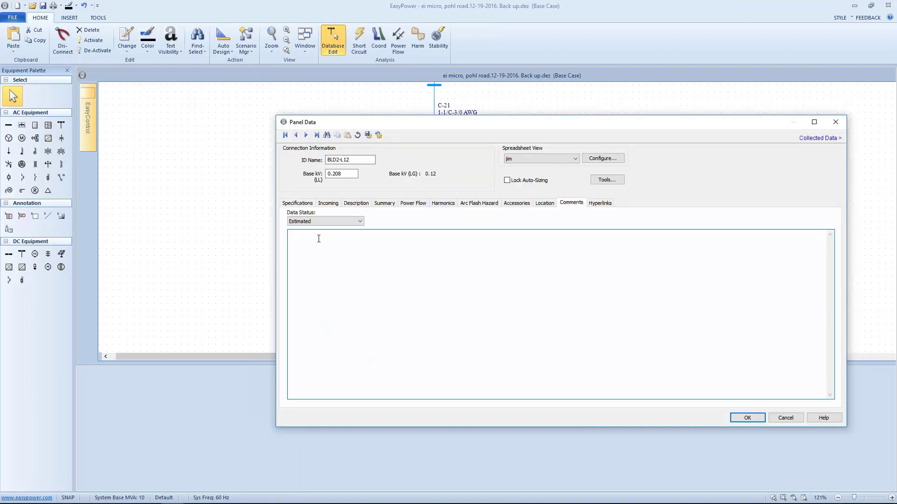
{"action": "type", "text": "arcfals"}
{"action": "key", "text": "BackSpace"}
{"action": "key", "text": "BackSpace"}
{"action": "key", "text": "BackSpace"}
{"action": "key", "text": "BackSpace"}
{"action": "type", "text": "flash hza"}
{"action": "key", "text": "BackSpace"}
{"action": "key", "text": "BackSpace"}
{"action": "type", "text": "azard min  based 1584"}
{"action": "left_click", "coordinate": [746, 418]}
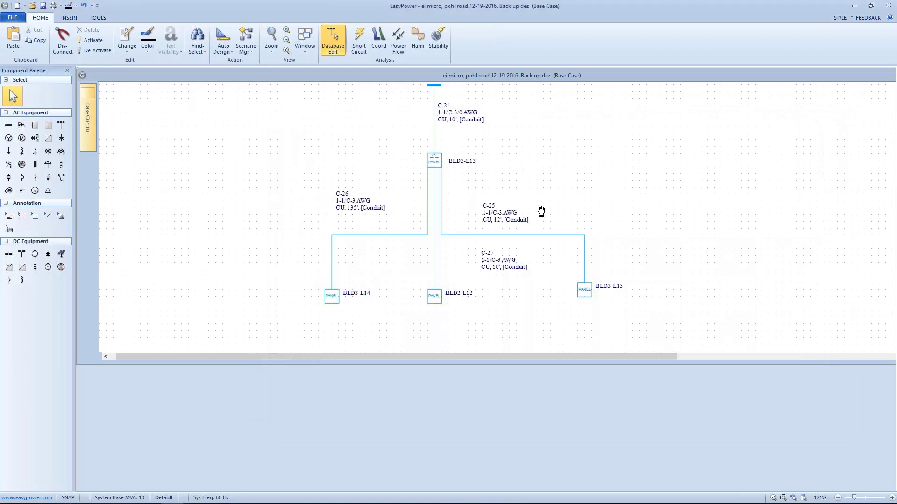
Open the arc flash hazard settings of panel BLD2-L9, fed from BUS-1
{"action": "scroll", "coordinate": [541, 212], "scroll_direction": "up", "scroll_amount": 3}
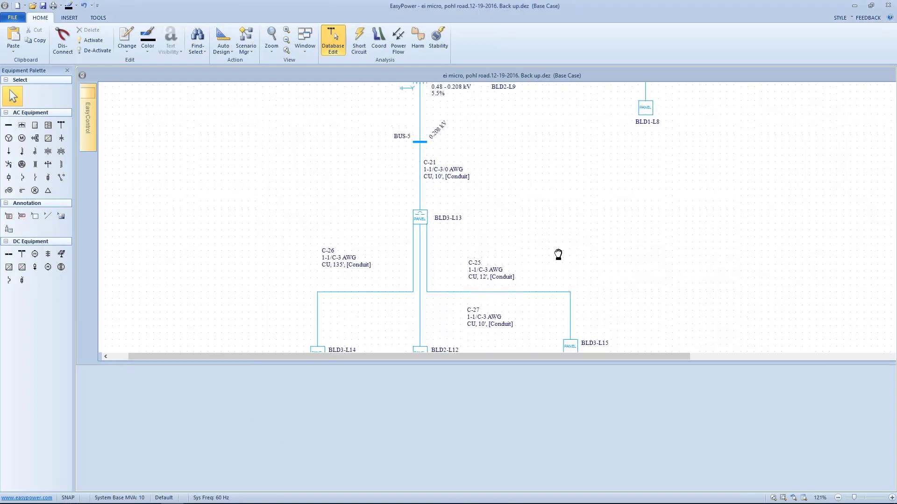
{"action": "scroll", "coordinate": [558, 255], "scroll_direction": "up", "scroll_amount": 5}
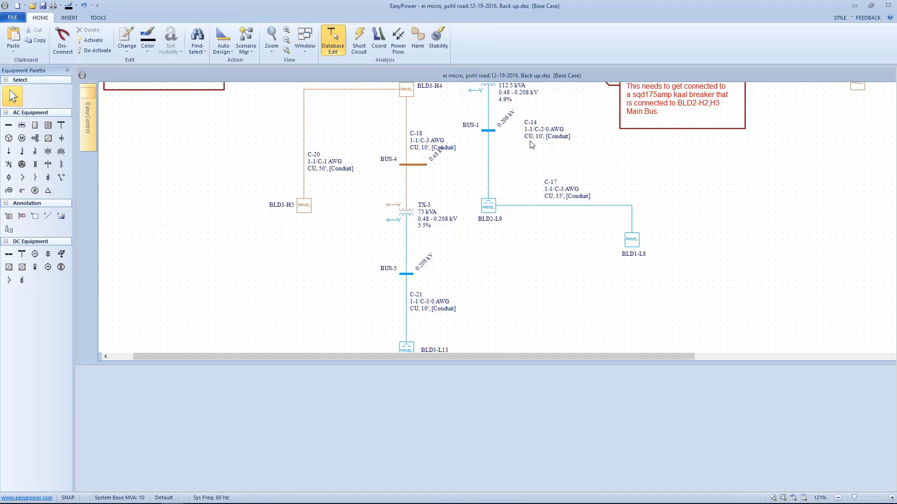
{"action": "scroll", "coordinate": [532, 142], "scroll_direction": "up", "scroll_amount": 2}
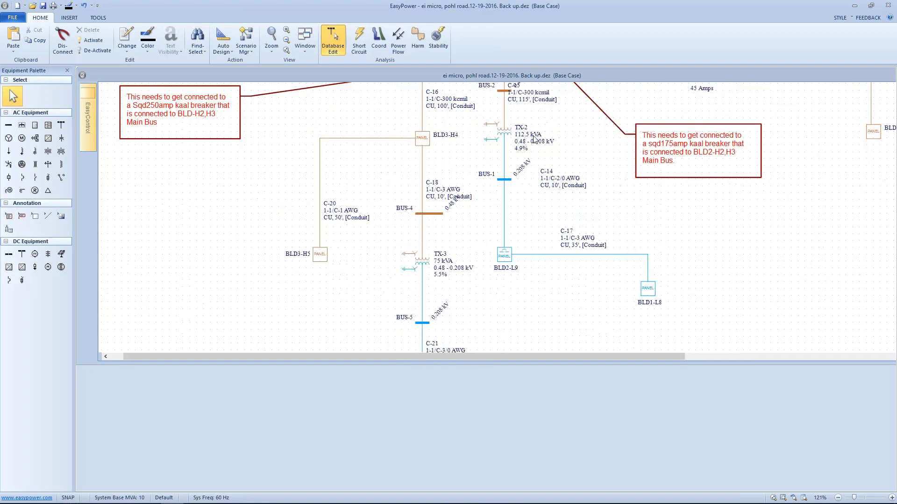
{"action": "left_click", "coordinate": [503, 253]}
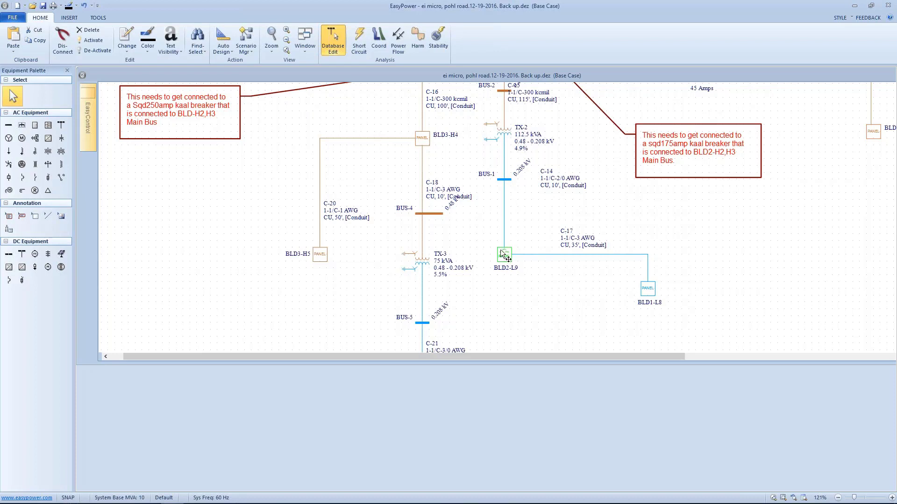
{"action": "key", "text": "Escape"}
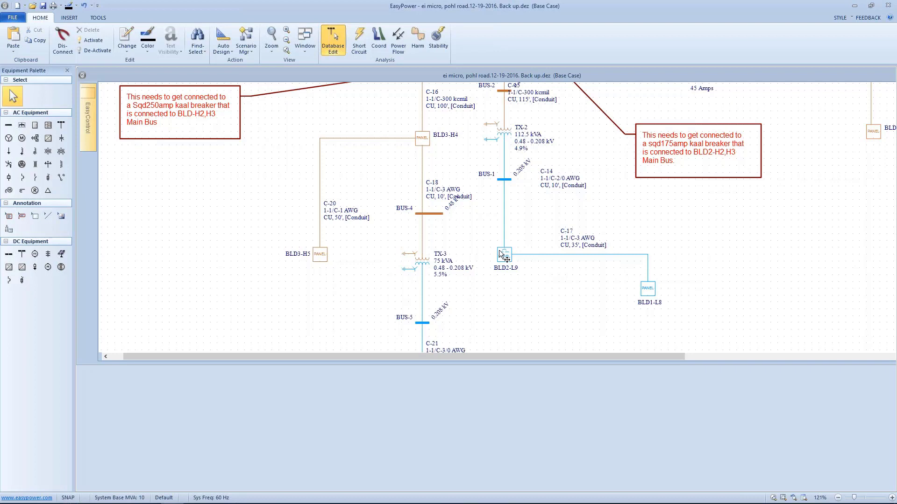
{"action": "mouse_move", "coordinate": [502, 257]}
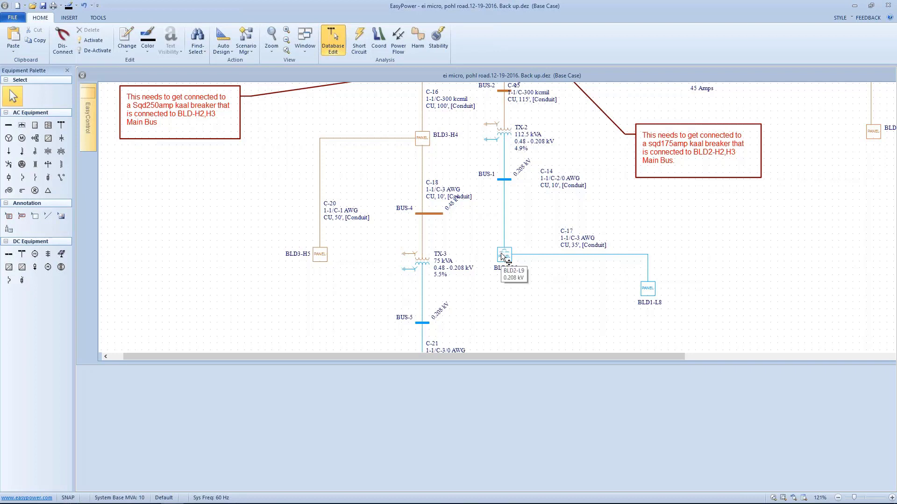
{"action": "left_click", "coordinate": [503, 256]}
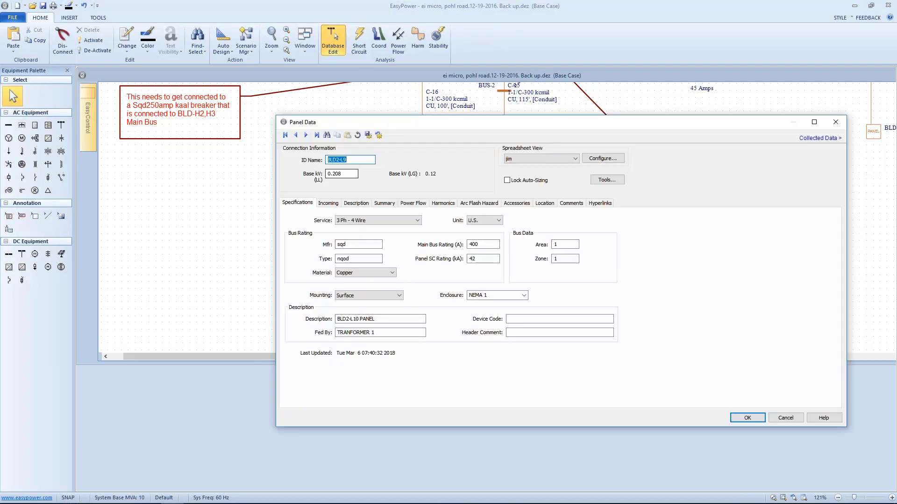
{"action": "left_click", "coordinate": [478, 204]}
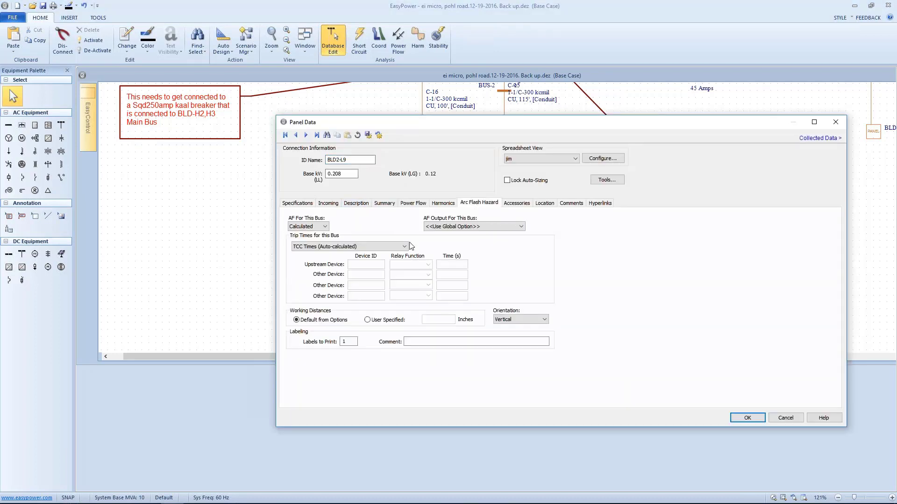
Force BLD2-L9's incident energy to 4 cal/cm2 and its arc boundary to 18 inches, and switch to short circuit analysis
{"action": "left_click", "coordinate": [327, 227]}
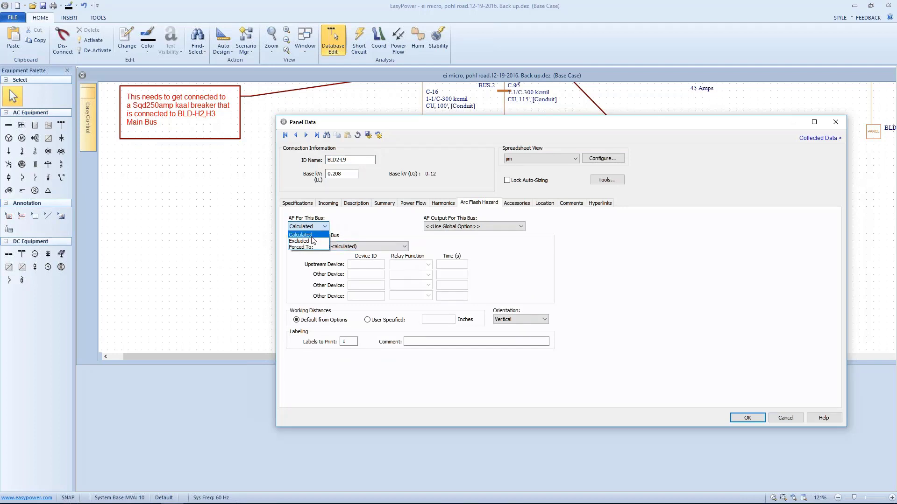
{"action": "left_click", "coordinate": [312, 248]}
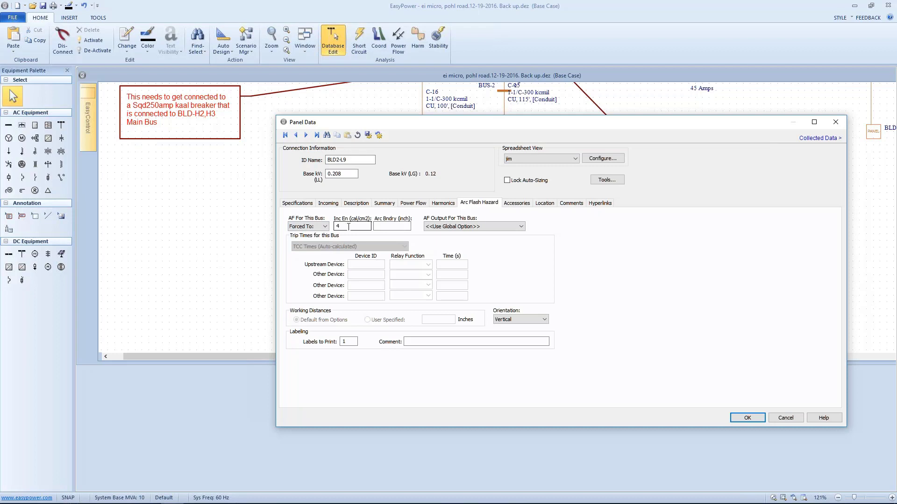
{"action": "left_click", "coordinate": [392, 228]}
{"action": "type", "text": "18"}
{"action": "left_click", "coordinate": [746, 417]}
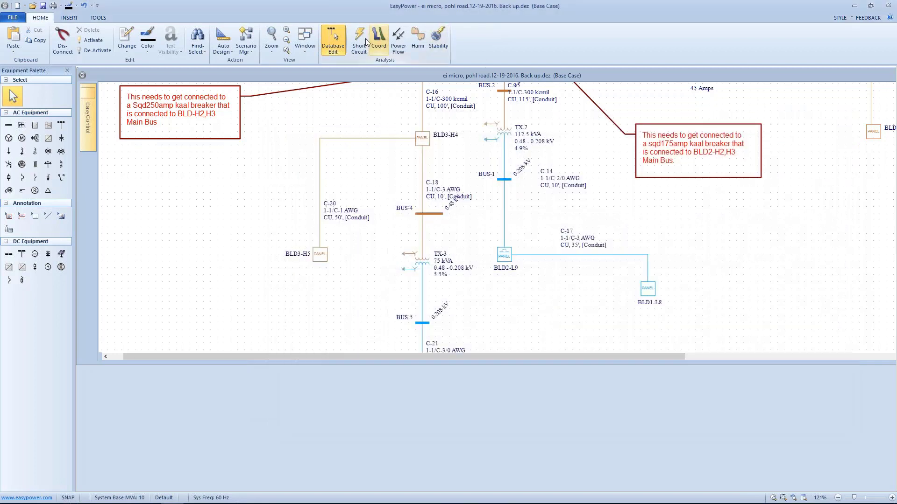
{"action": "left_click", "coordinate": [351, 53]}
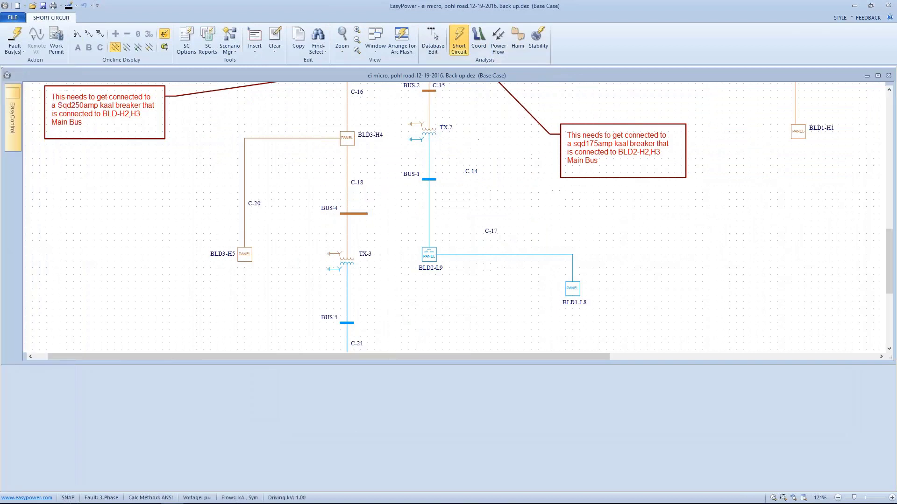
Fault panels BLD2-L9, BLD3-L13 and BLD2-L12 one after another to check their arc flash results
{"action": "left_click", "coordinate": [428, 255]}
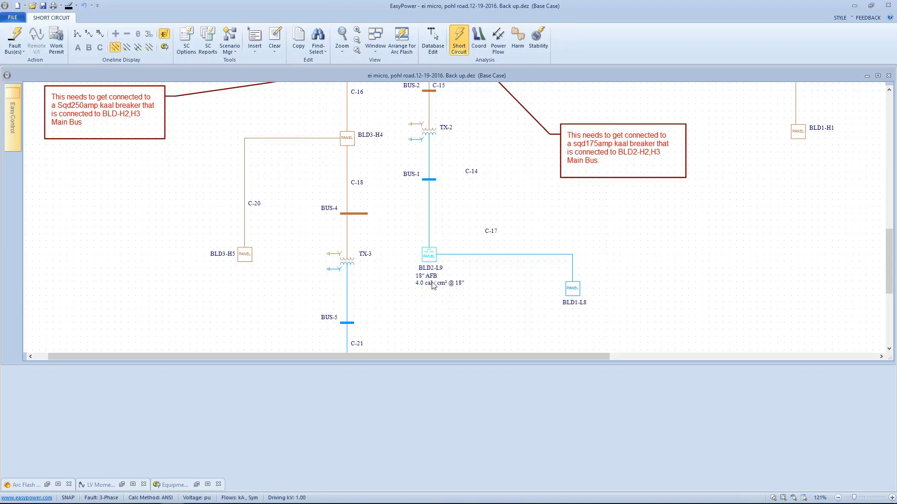
{"action": "left_click_drag", "start_coordinate": [434, 285], "coordinate": [457, 176]}
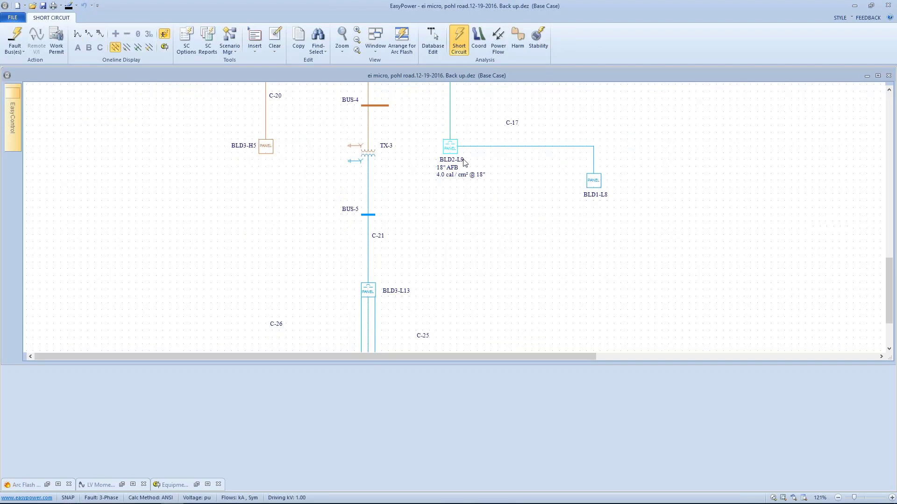
{"action": "double_click", "coordinate": [368, 290]}
{"action": "left_click_drag", "start_coordinate": [433, 161], "coordinate": [386, 283]}
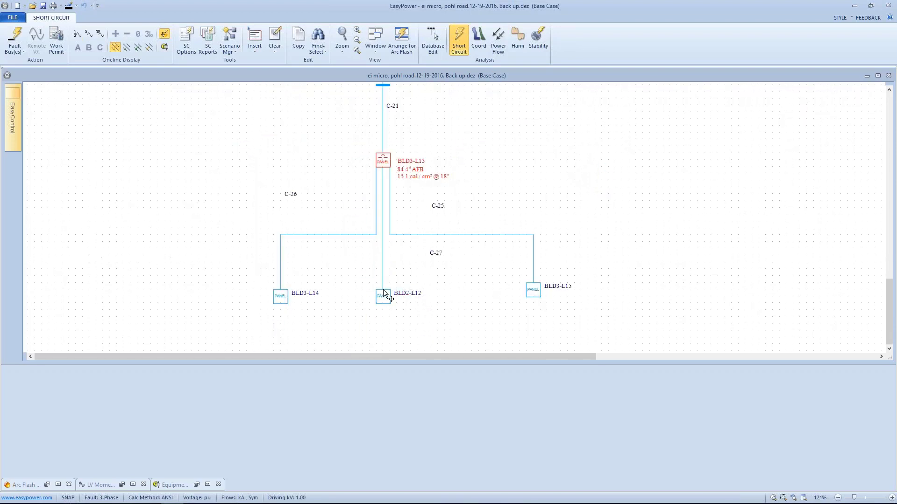
{"action": "left_click", "coordinate": [383, 294]}
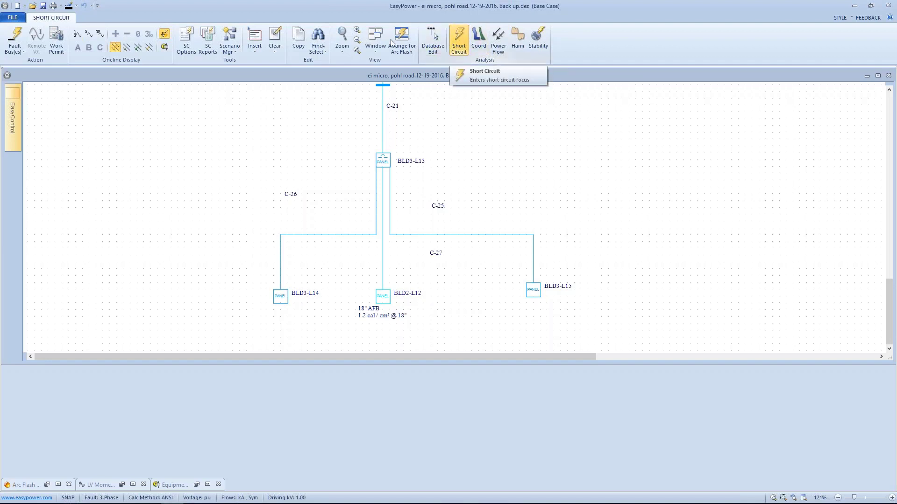
Review the maximum arcing time for buses below 0.25 kV in the arc flash hazard options of the short circuit settings
{"action": "left_click", "coordinate": [187, 41]}
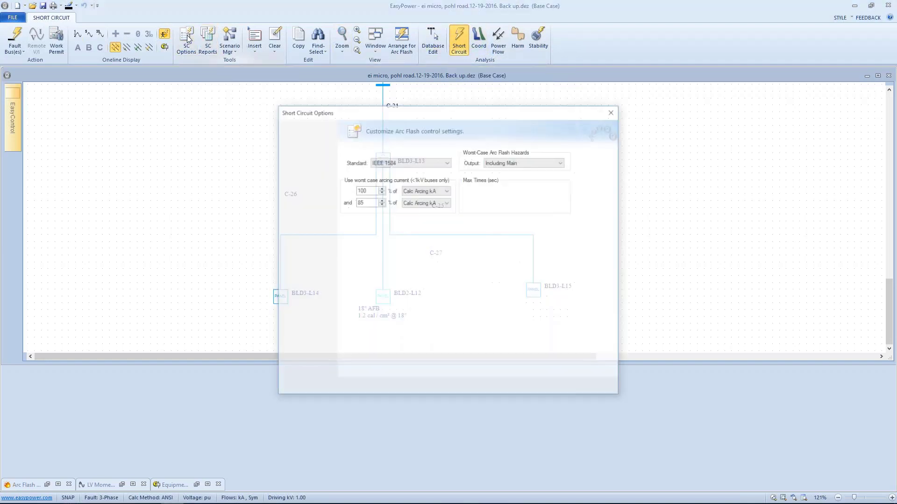
{"action": "left_click_drag", "start_coordinate": [311, 118], "coordinate": [467, 95]}
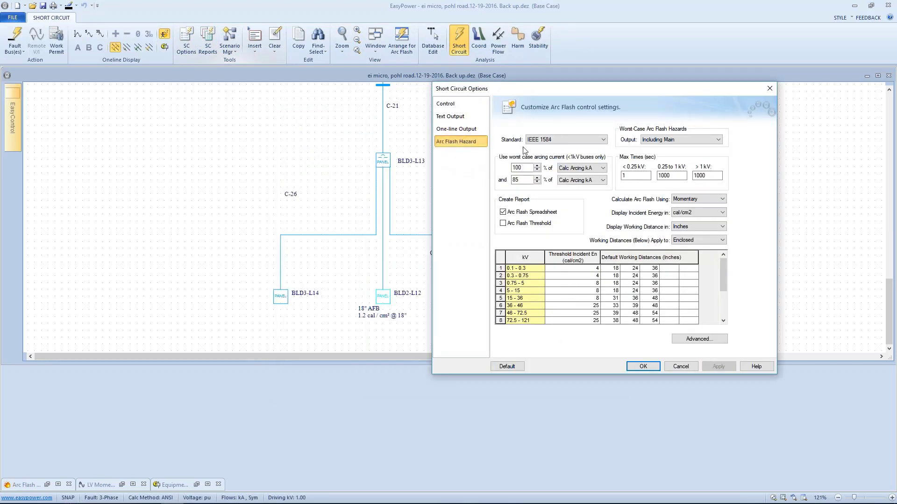
{"action": "left_click", "coordinate": [634, 176]}
{"action": "left_click", "coordinate": [643, 366]}
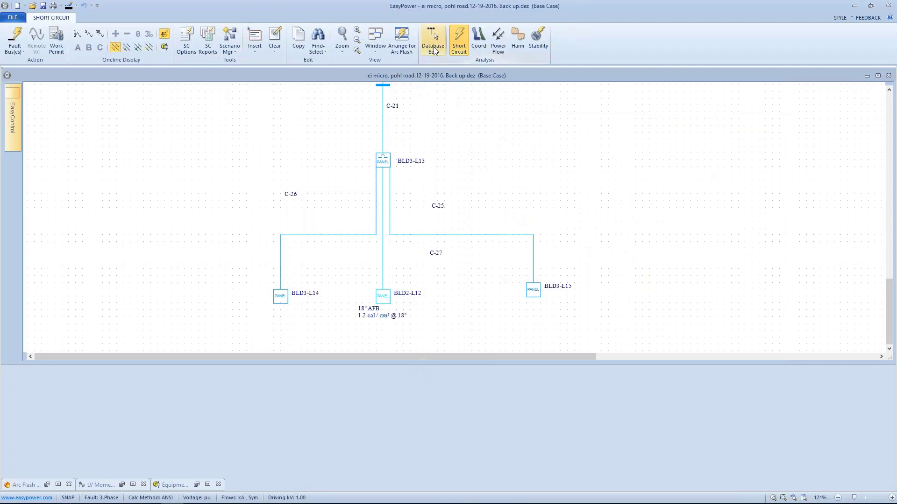
Return to database editing and open the arc flash hazard settings of panel BLD3-L15
{"action": "left_click", "coordinate": [432, 51]}
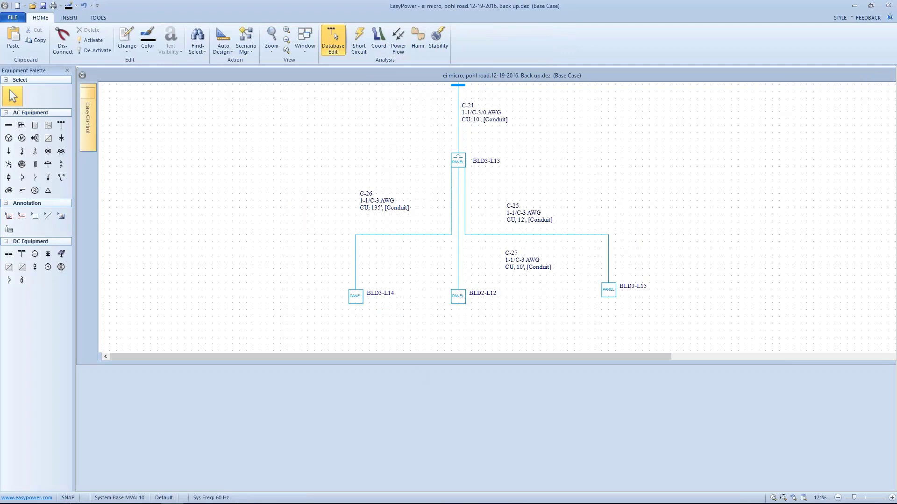
{"action": "left_click", "coordinate": [610, 291]}
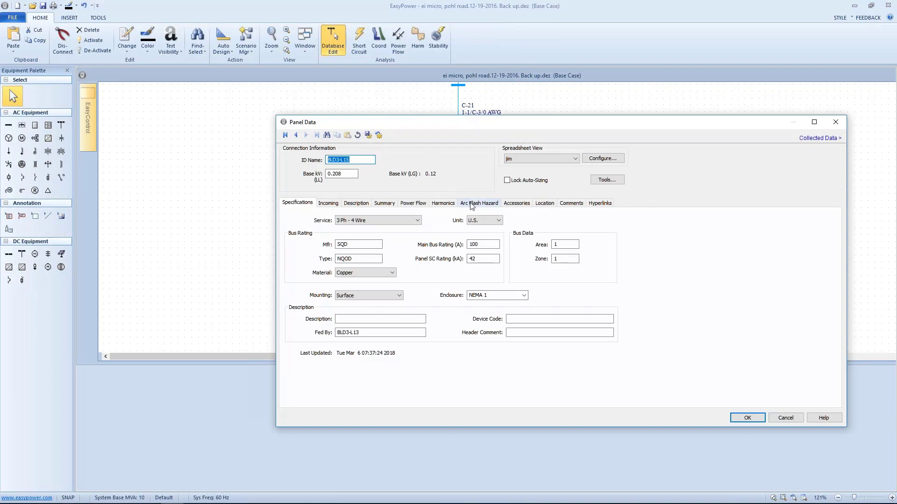
{"action": "left_click", "coordinate": [471, 204]}
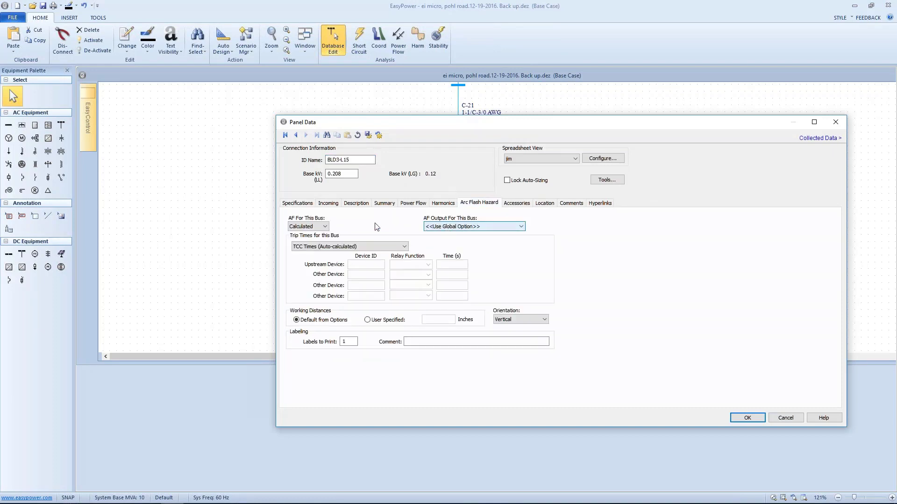
{"action": "left_click", "coordinate": [325, 227]}
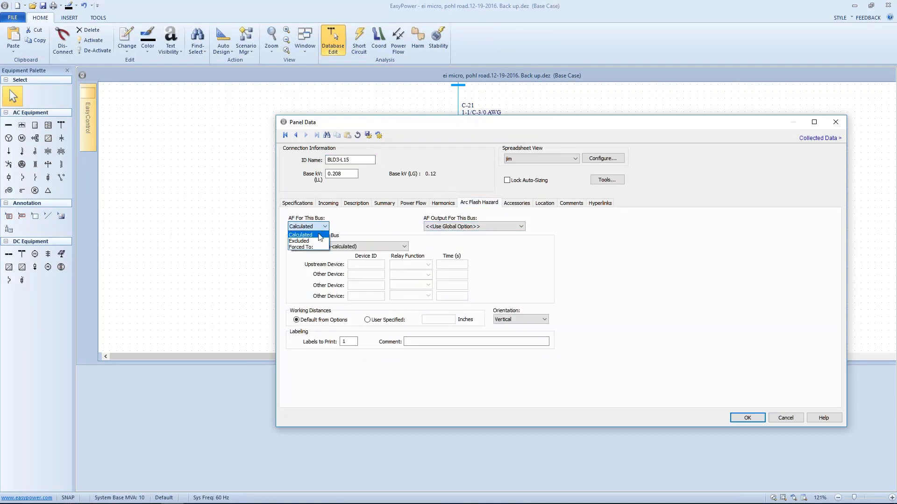
{"action": "left_click", "coordinate": [315, 247]}
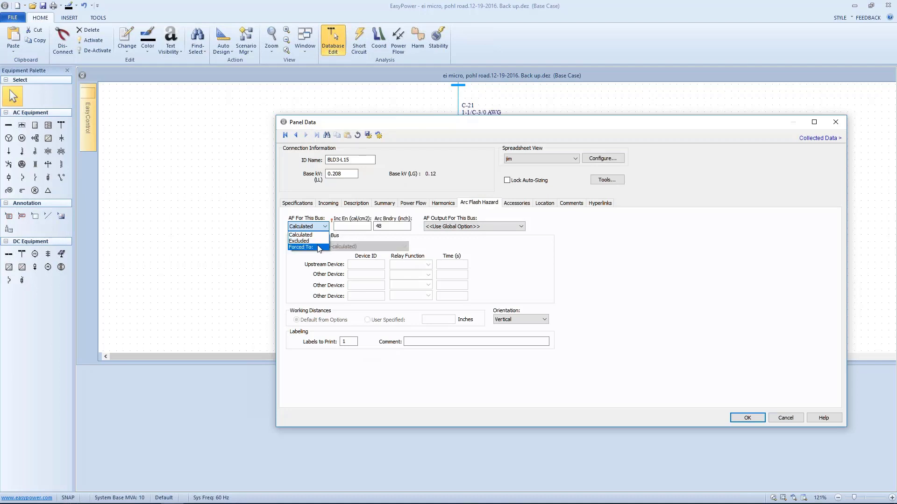
{"action": "left_click", "coordinate": [301, 235]}
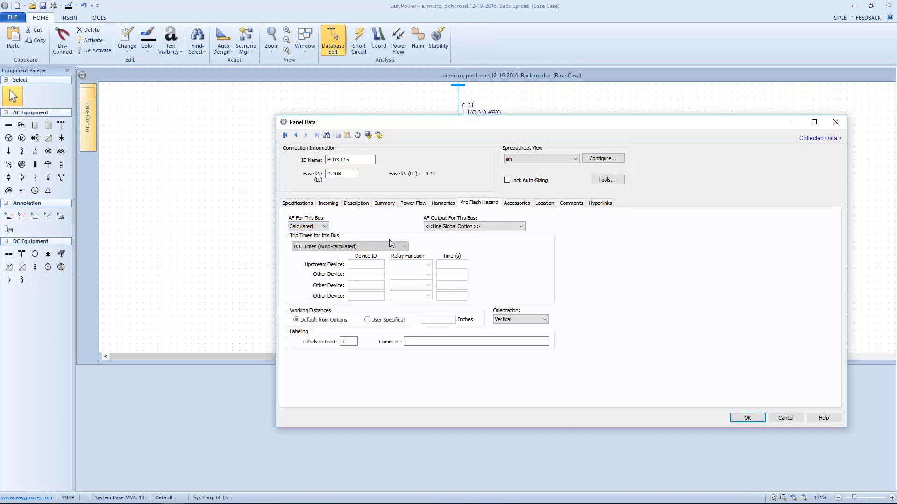
Set panel BLD3-L15's trip times to User-defined and TCC Times, try to accept the panel data, and open the program help
{"action": "left_click", "coordinate": [395, 247]}
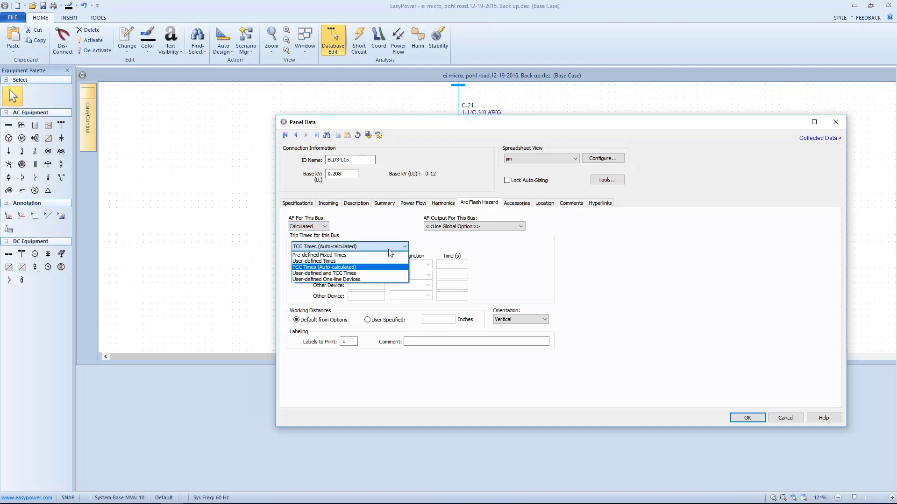
{"action": "left_click", "coordinate": [361, 274]}
{"action": "left_click", "coordinate": [444, 264]}
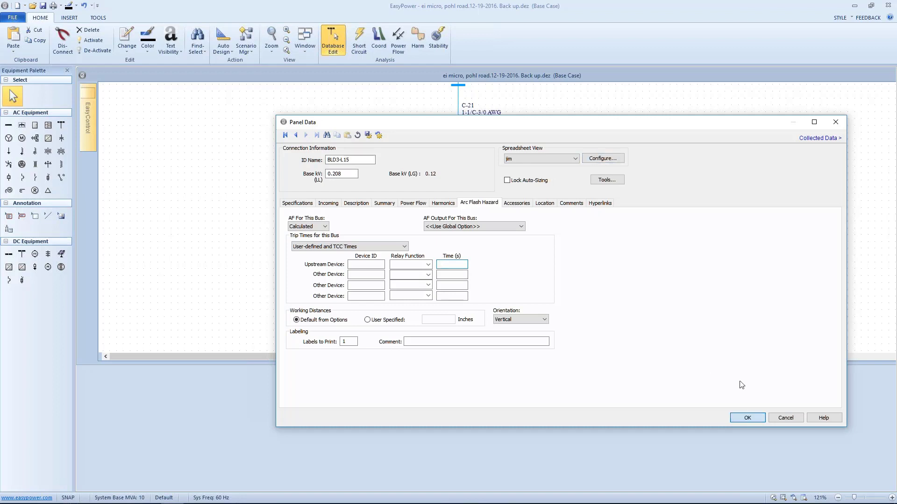
{"action": "left_click", "coordinate": [747, 417]}
{"action": "left_click", "coordinate": [529, 279]}
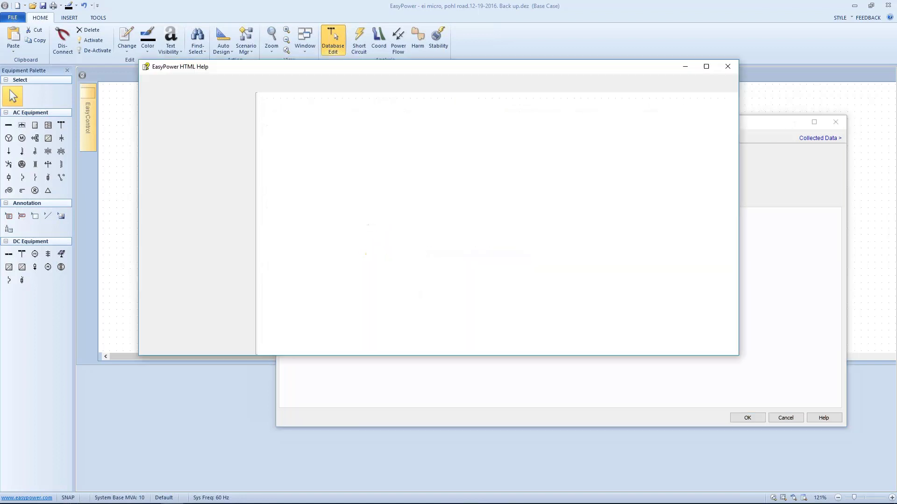